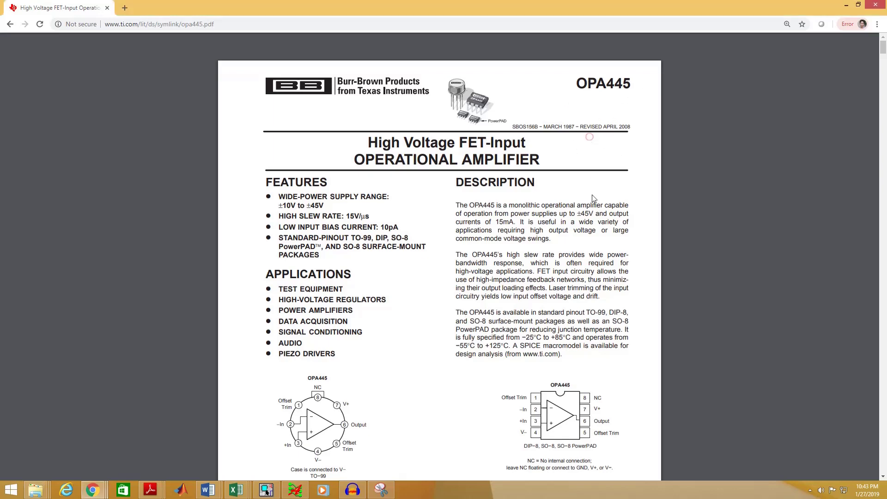
Step: Find the example board layout of the DDA0008J package in the OPA445 datasheet
{"action": "scroll", "coordinate": [592, 203], "scroll_direction": "down", "scroll_amount": 20}
{"action": "scroll", "coordinate": [591, 205], "scroll_direction": "down", "scroll_amount": 14}
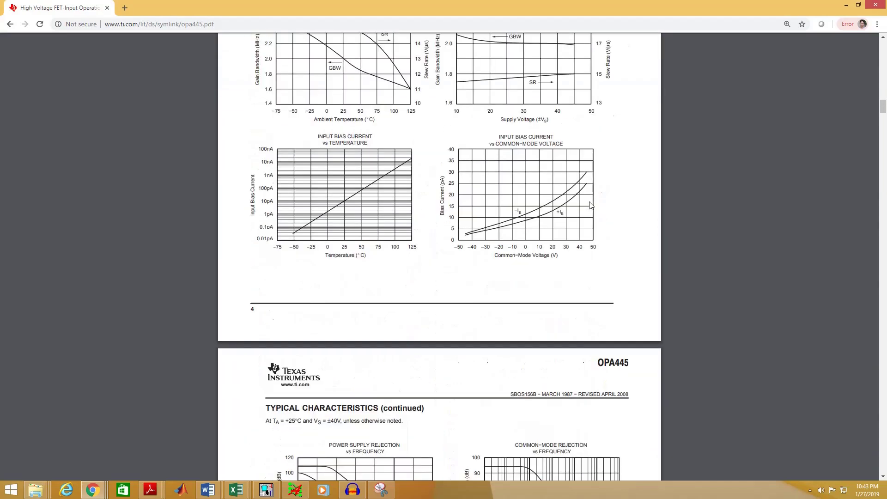
{"action": "scroll", "coordinate": [592, 203], "scroll_direction": "down", "scroll_amount": 20}
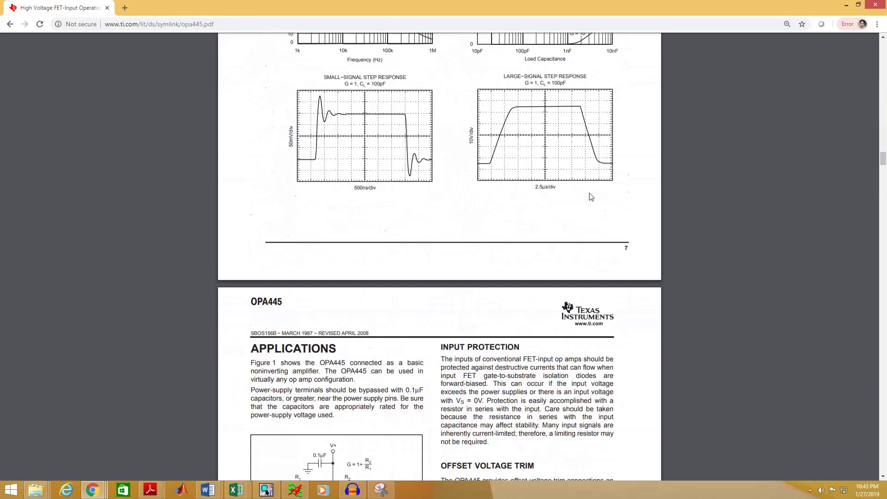
{"action": "scroll", "coordinate": [589, 195], "scroll_direction": "down", "scroll_amount": 20}
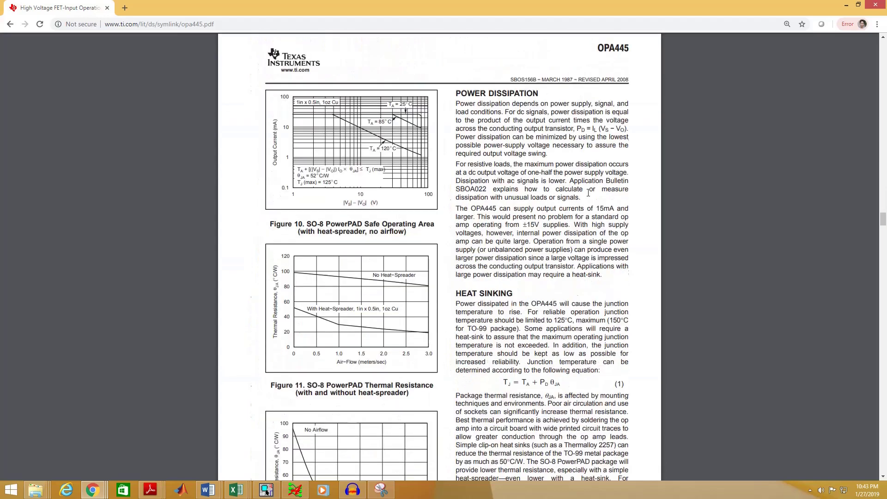
{"action": "scroll", "coordinate": [586, 192], "scroll_direction": "down", "scroll_amount": 20}
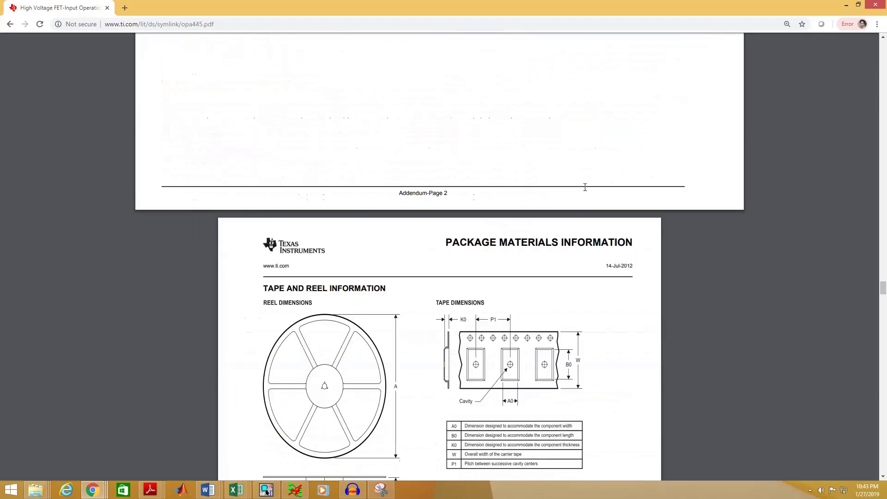
{"action": "scroll", "coordinate": [586, 195], "scroll_direction": "down", "scroll_amount": 7}
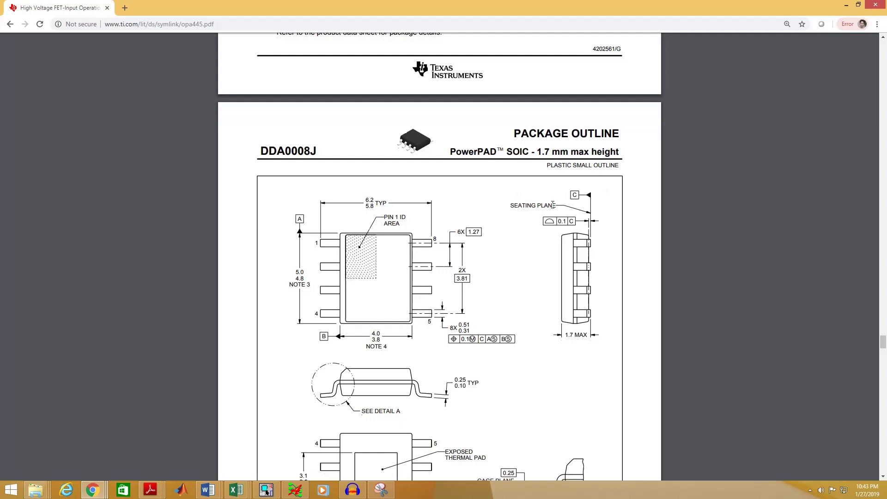
{"action": "scroll", "coordinate": [560, 203], "scroll_direction": "down", "scroll_amount": 13}
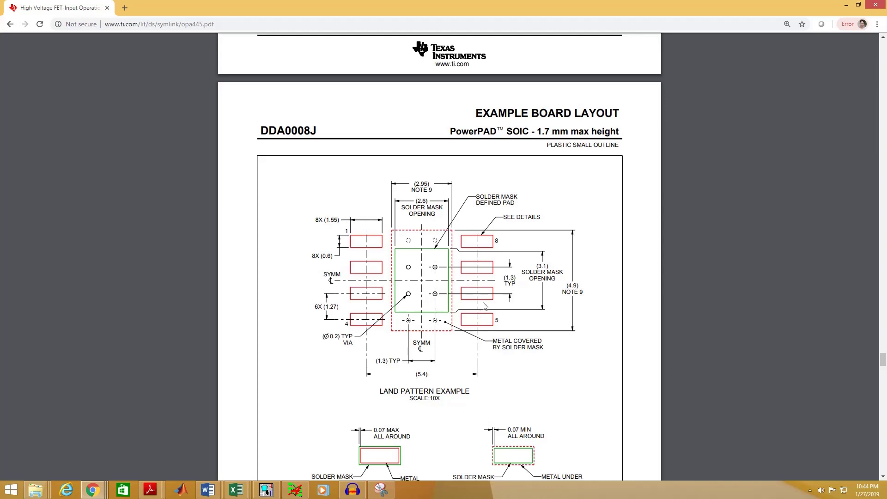
Step: Switch to Pad Designer and set the new padstack's units to Millimeter
{"action": "left_click", "coordinate": [12, 493]}
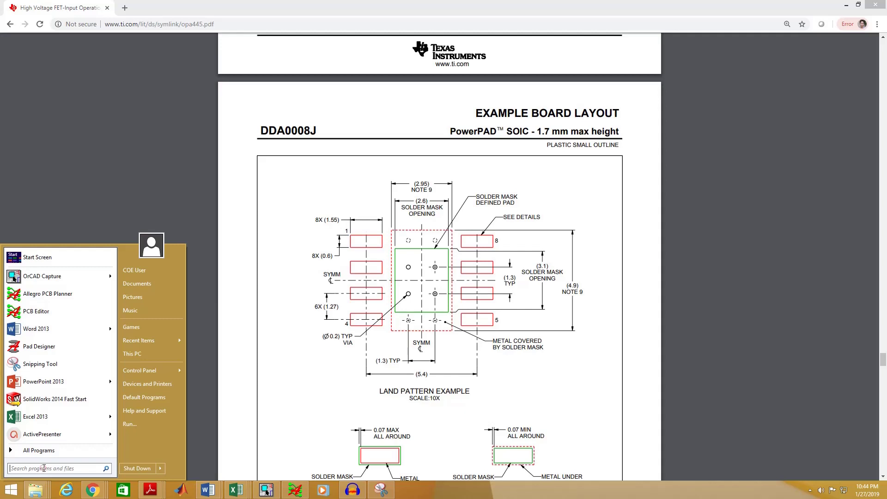
{"action": "type", "text": "pad"}
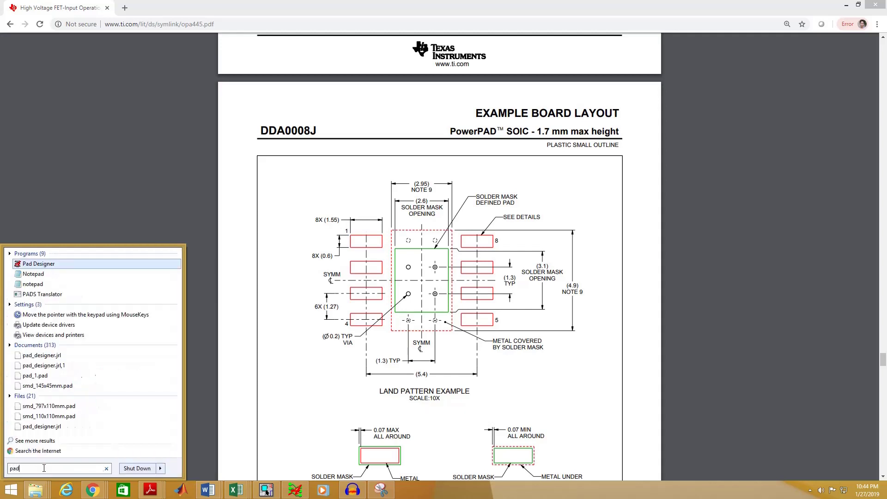
{"action": "left_click", "coordinate": [123, 264]}
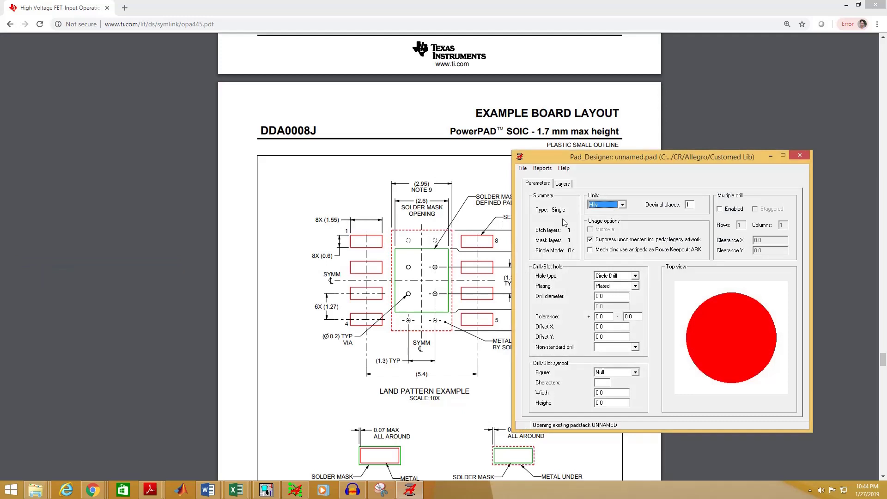
{"action": "left_click", "coordinate": [616, 206]}
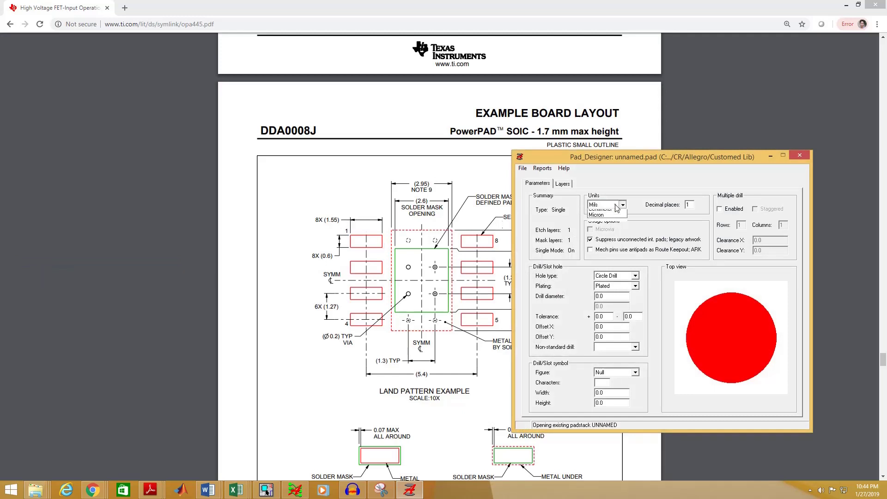
{"action": "left_click", "coordinate": [601, 225]}
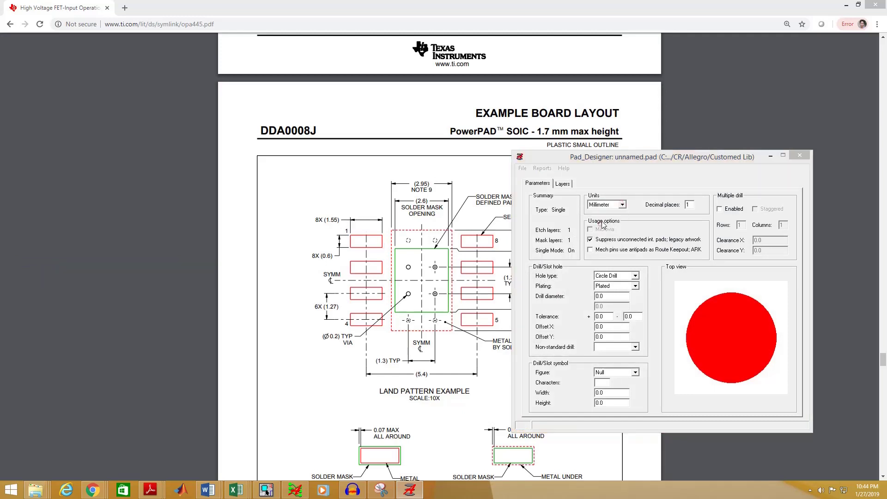
{"action": "left_click", "coordinate": [464, 277]}
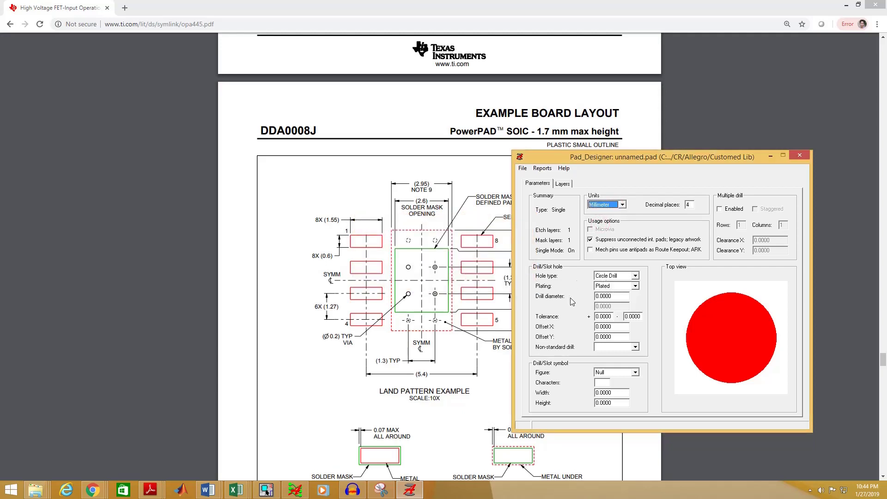
{"action": "double_click", "coordinate": [611, 296]}
{"action": "left_click", "coordinate": [626, 298]}
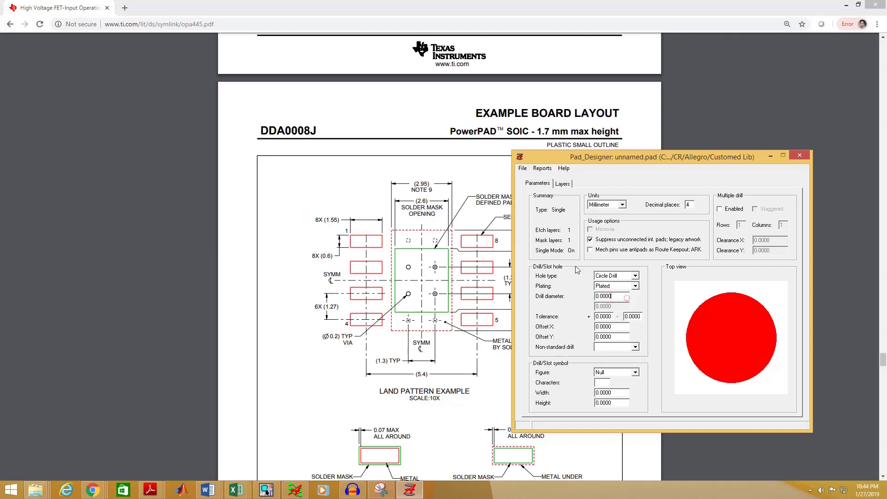
Step: Define the regular pad on BEGIN LAYER as a rectangle 1.55 mm wide and 0.6 mm high
{"action": "left_click", "coordinate": [563, 184]}
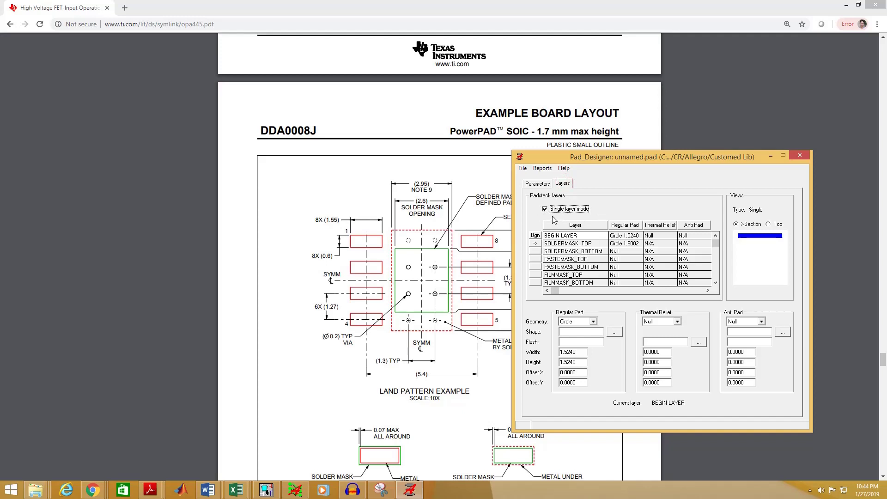
{"action": "left_click", "coordinate": [556, 236]}
{"action": "left_click", "coordinate": [593, 322]}
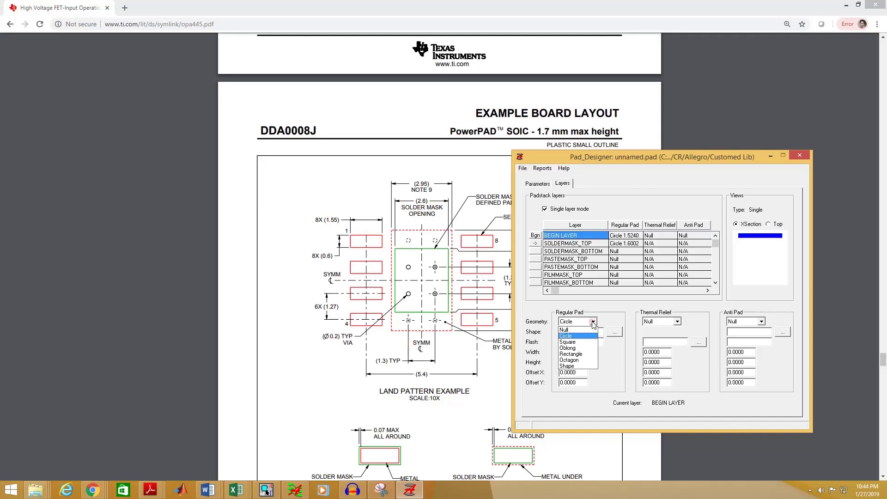
{"action": "left_click", "coordinate": [583, 353]}
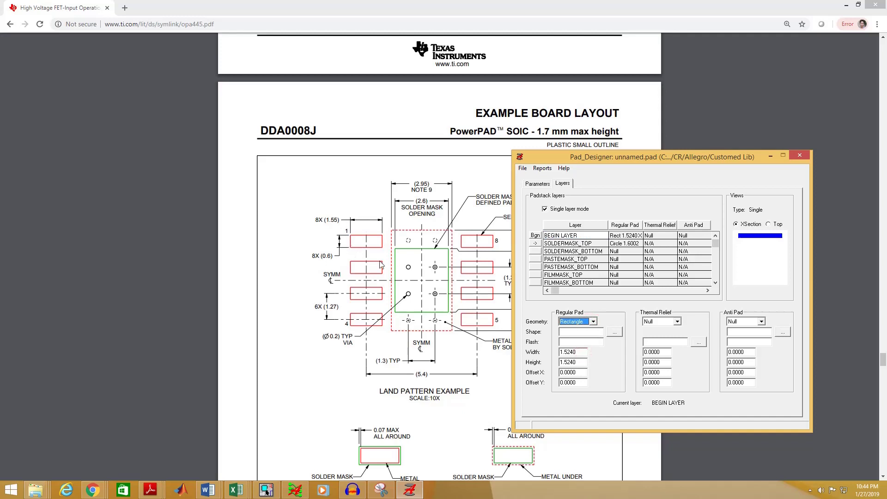
{"action": "double_click", "coordinate": [585, 352]}
{"action": "type", "text": "1.5"}
{"action": "key", "text": "Tab"}
{"action": "type", "text": ".6"}
Step: Define the SOLDERMASK_TOP regular pad as a rectangle 1.65 mm wide and 0.7 mm high
{"action": "left_click", "coordinate": [557, 245]}
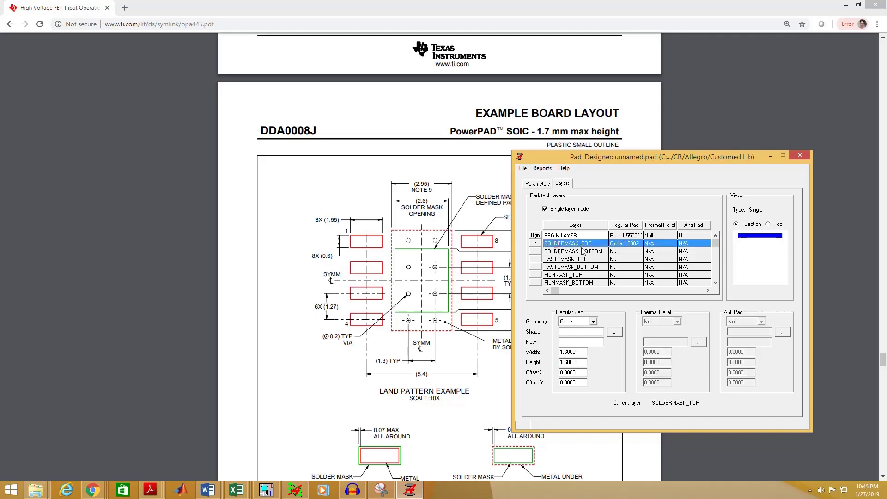
{"action": "left_click", "coordinate": [593, 322]}
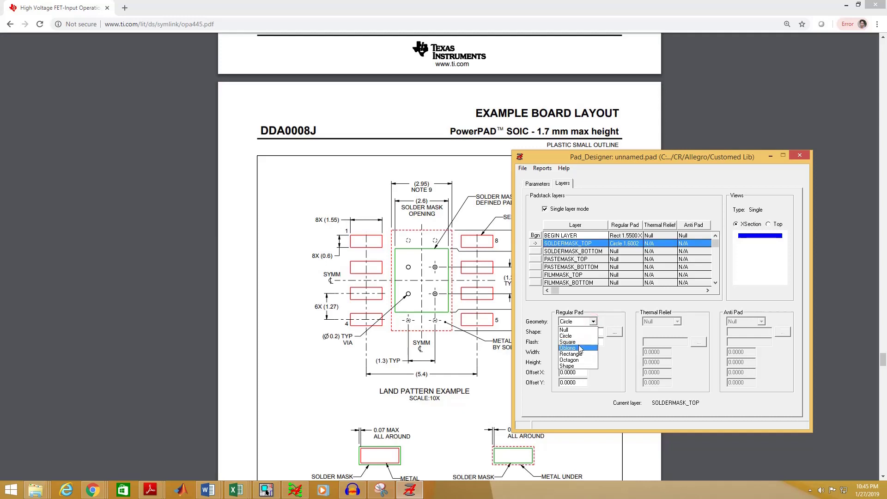
{"action": "left_click", "coordinate": [577, 354]}
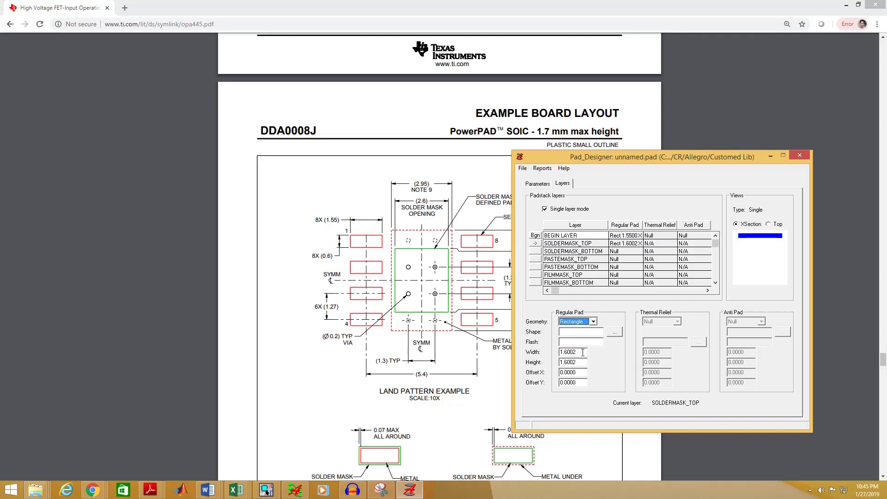
{"action": "double_click", "coordinate": [586, 352]}
{"action": "type", "text": "1"}
{"action": "double_click", "coordinate": [582, 363]}
{"action": "key", "text": "BackSpace"}
Step: Start saving the padstack under a new name and choose the CR > Allegro > Junior Design > My Lib folder in Documents as its location
{"action": "left_click", "coordinate": [525, 170]}
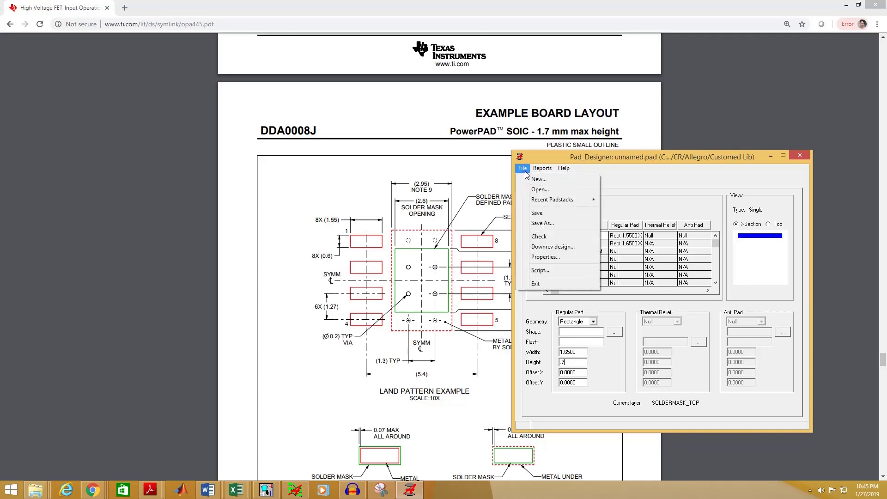
{"action": "left_click", "coordinate": [542, 224]}
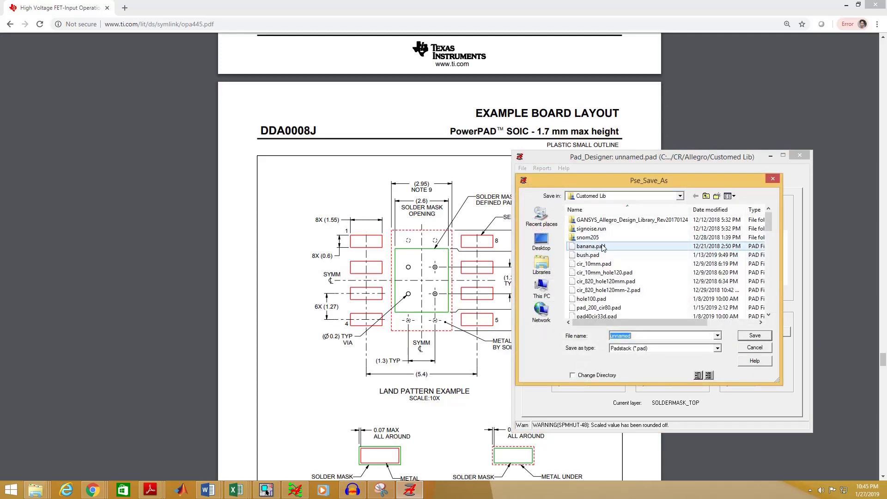
{"action": "left_click", "coordinate": [542, 266]}
{"action": "double_click", "coordinate": [618, 216]}
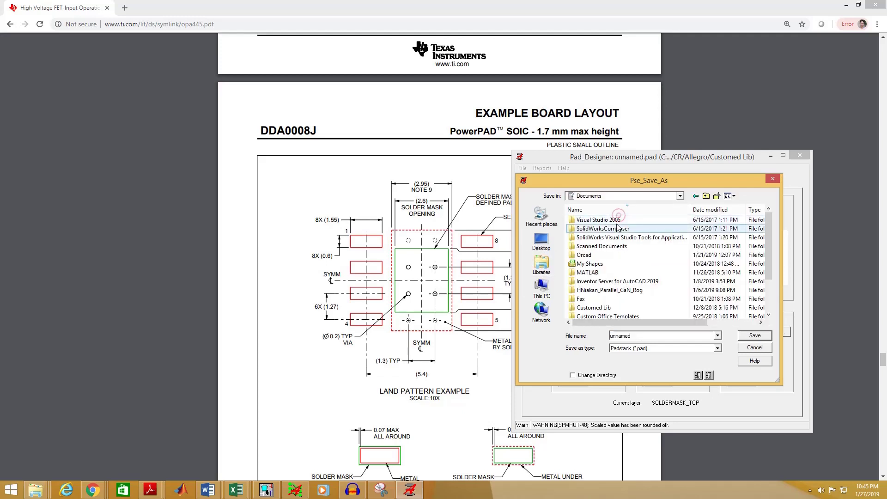
{"action": "left_click", "coordinate": [589, 299]}
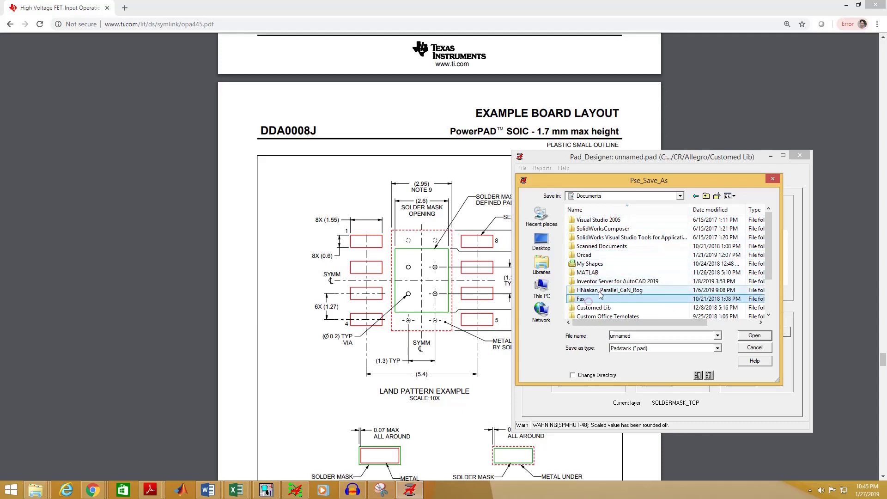
{"action": "scroll", "coordinate": [600, 295], "scroll_direction": "down", "scroll_amount": 3}
{"action": "double_click", "coordinate": [600, 281]}
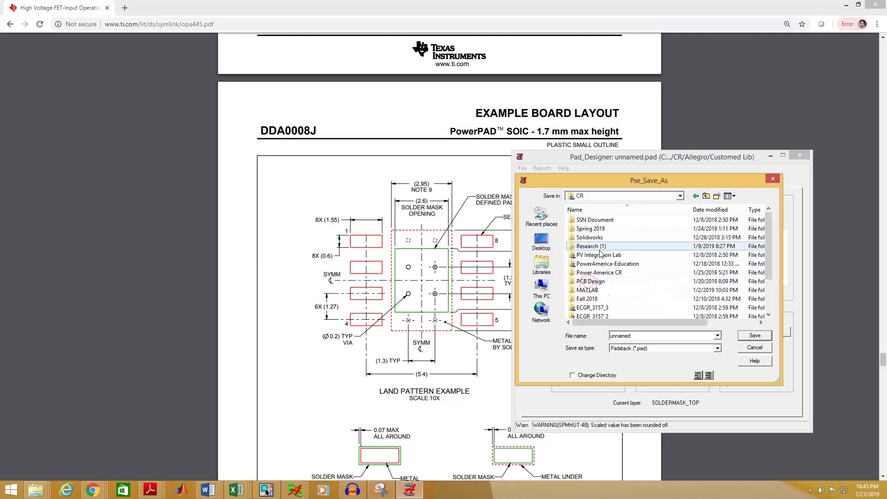
{"action": "left_click", "coordinate": [596, 299]}
{"action": "scroll", "coordinate": [595, 296], "scroll_direction": "down", "scroll_amount": 2}
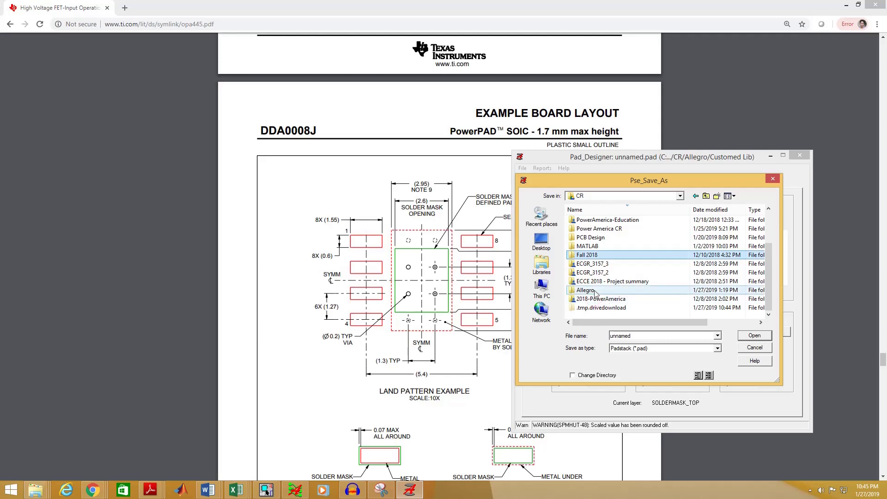
{"action": "double_click", "coordinate": [586, 290]}
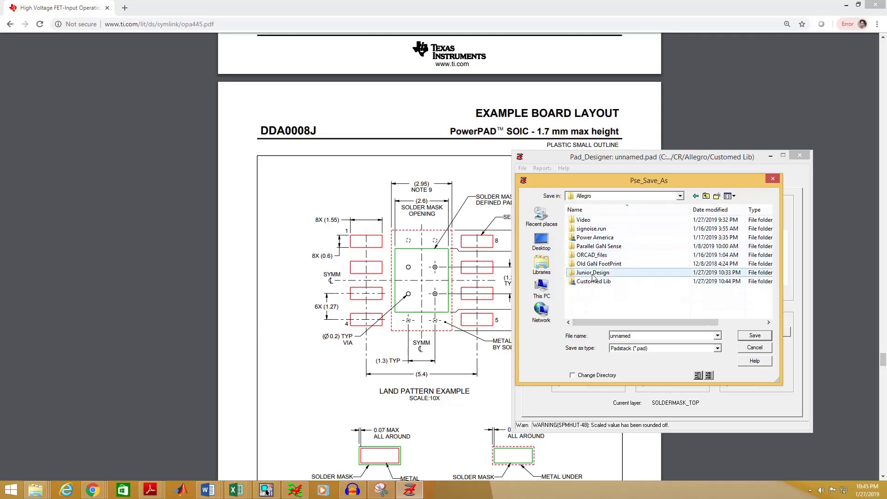
{"action": "double_click", "coordinate": [593, 281]}
{"action": "double_click", "coordinate": [586, 231]}
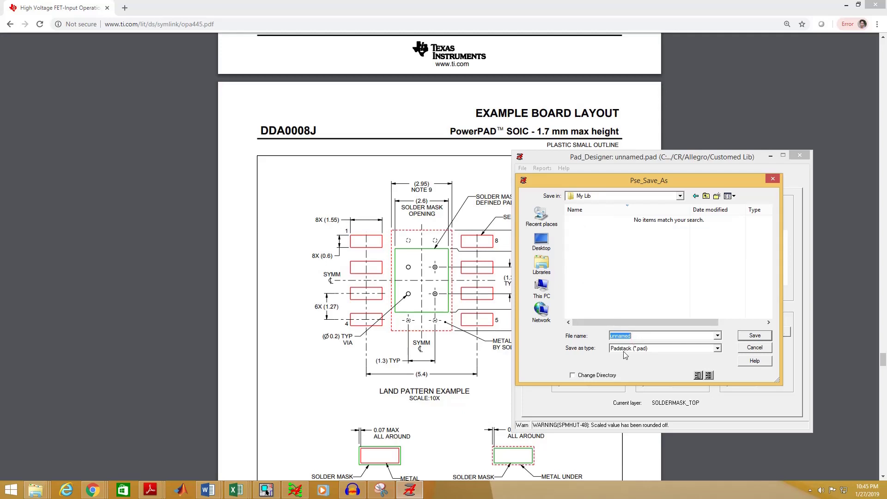
Step: Save the padstack as pad1 and close Pad Designer
{"action": "type", "text": "pad1"}
{"action": "left_click", "coordinate": [754, 335]}
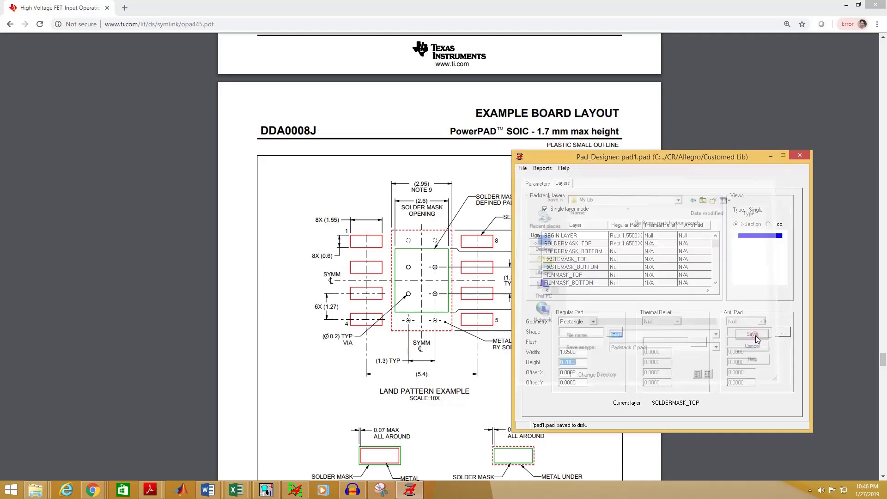
{"action": "left_click", "coordinate": [800, 157]}
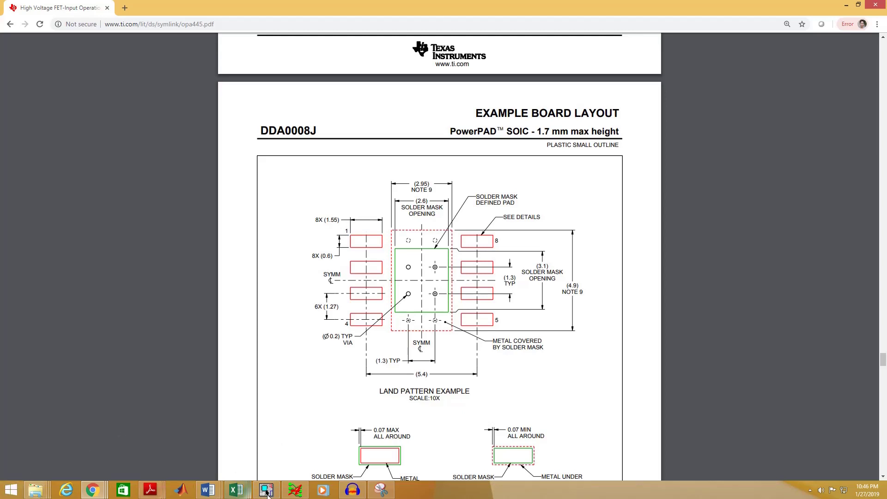
Step: Switch to Allegro PCB Designer, maximize it, and open the Library path settings in the user preferences
{"action": "left_click", "coordinate": [294, 492]}
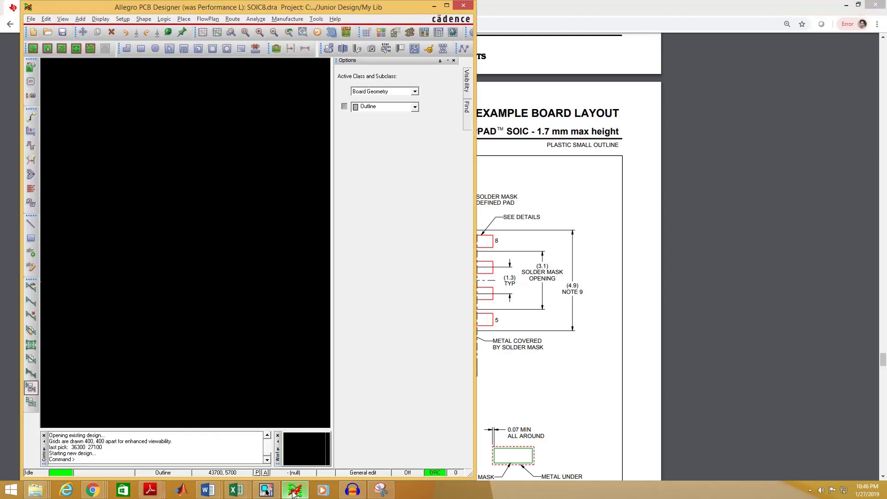
{"action": "left_click", "coordinate": [446, 5]}
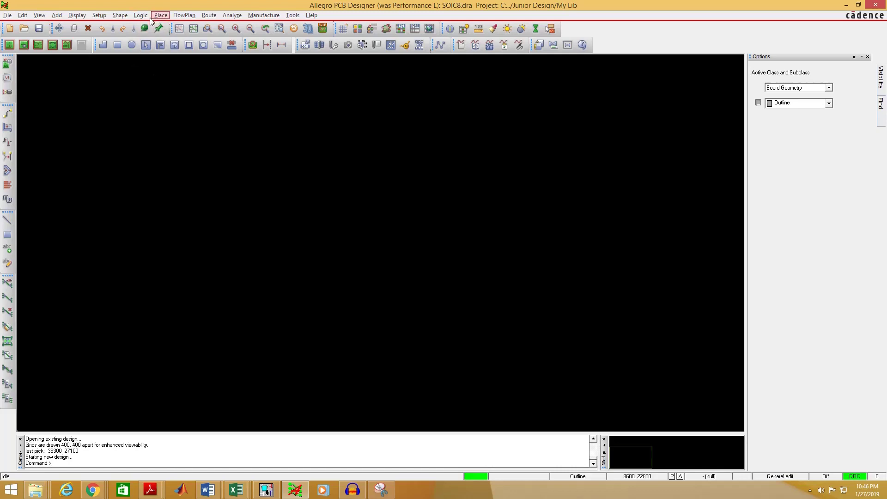
{"action": "left_click", "coordinate": [101, 17]}
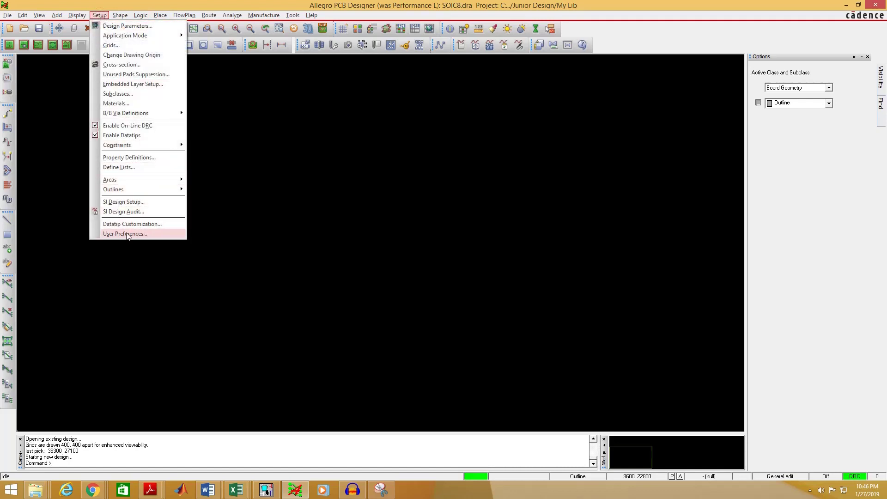
{"action": "left_click", "coordinate": [146, 235]}
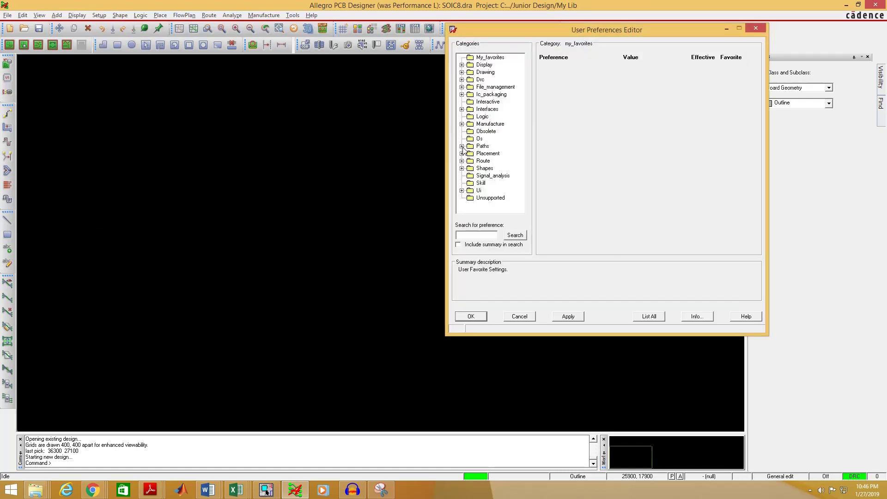
{"action": "left_click", "coordinate": [462, 146]}
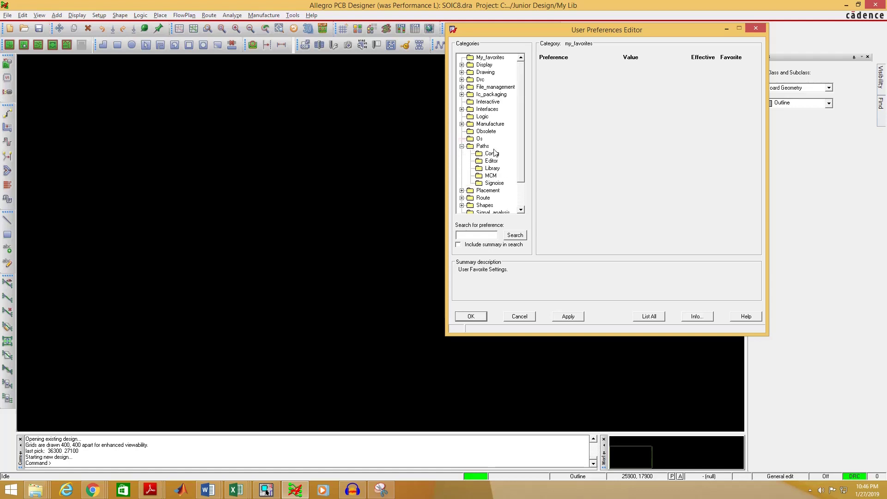
{"action": "left_click", "coordinate": [492, 168]}
{"action": "left_click", "coordinate": [553, 148]}
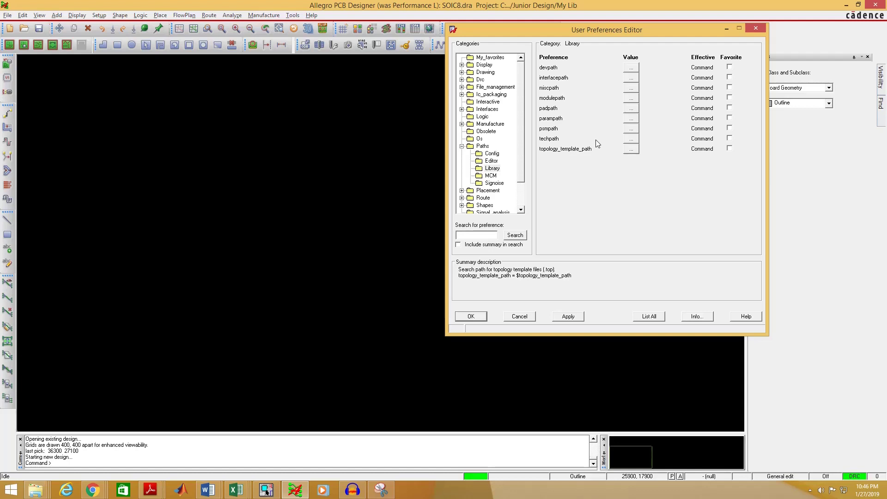
Step: Add the Allegro > Junior Design > My Lib folder to the padpath directories
{"action": "left_click", "coordinate": [631, 109]}
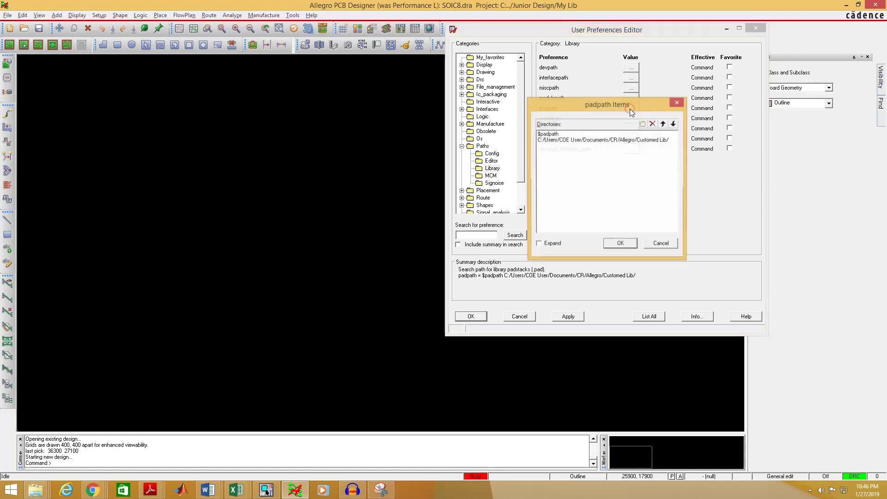
{"action": "left_click", "coordinate": [643, 147]}
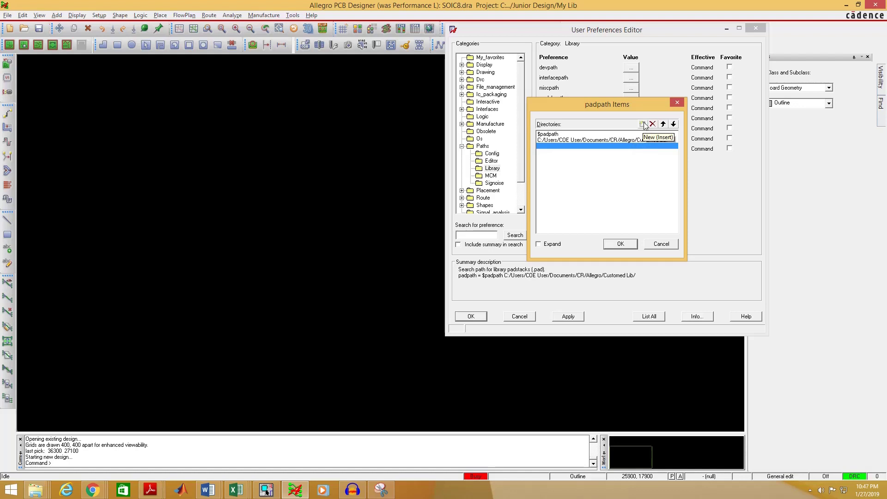
{"action": "left_click", "coordinate": [642, 124]}
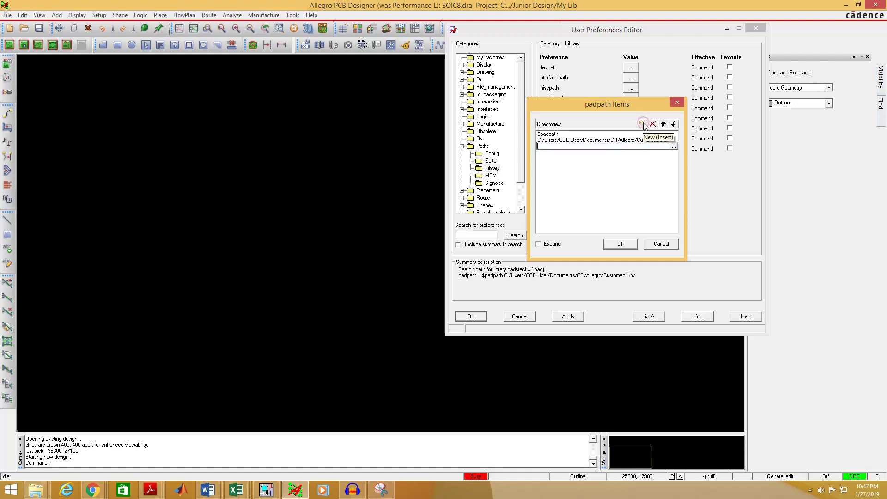
{"action": "left_click", "coordinate": [673, 146]}
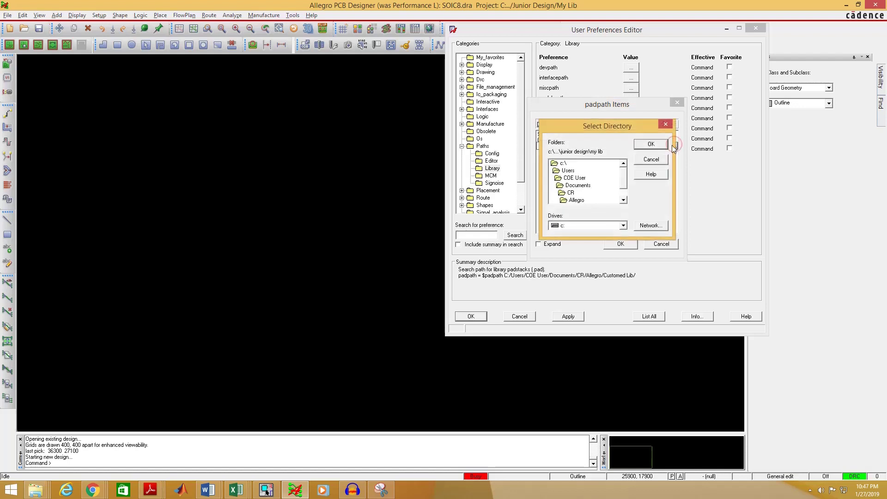
{"action": "scroll", "coordinate": [623, 174], "scroll_direction": "down", "scroll_amount": 1}
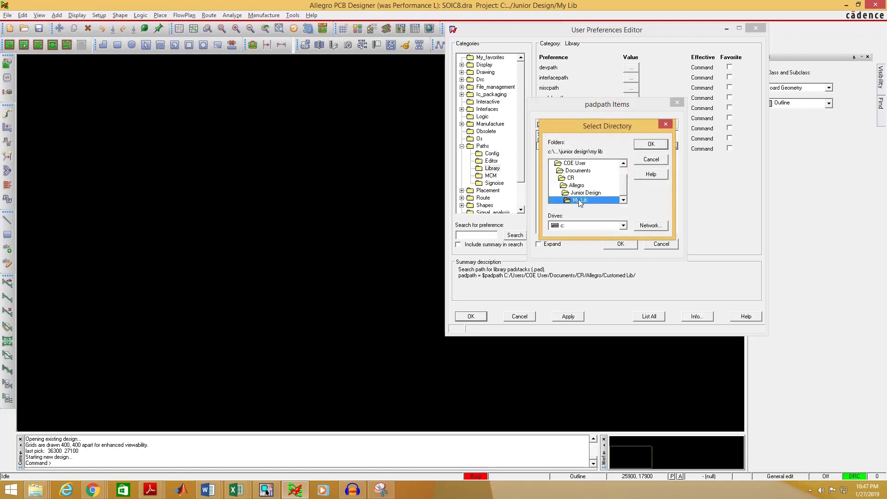
{"action": "left_click", "coordinate": [650, 145]}
{"action": "left_click", "coordinate": [620, 186]}
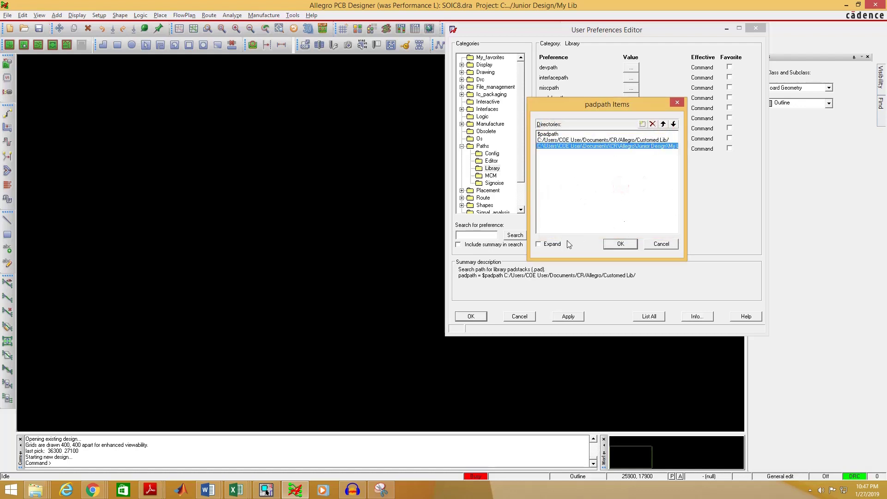
{"action": "left_click", "coordinate": [621, 244]}
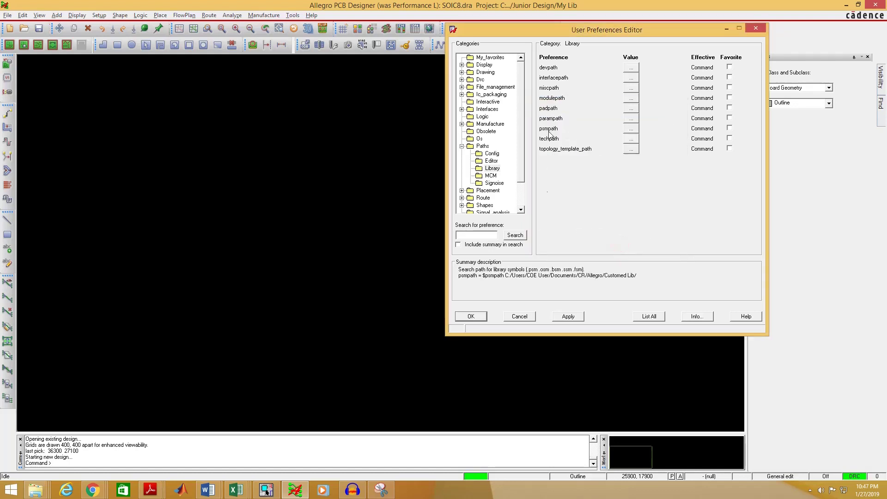
Step: Add the Allegro > Junior Design > My Lib folder to the psmpath directories
{"action": "left_click", "coordinate": [630, 130]}
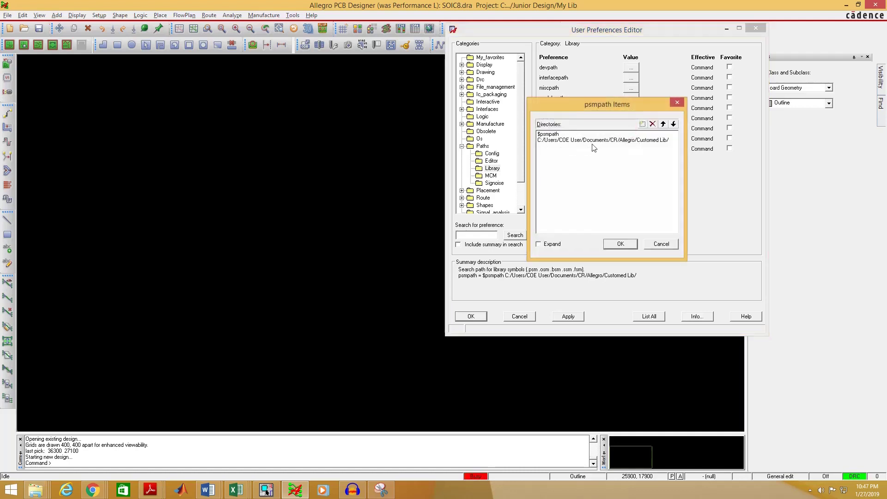
{"action": "left_click", "coordinate": [643, 125]}
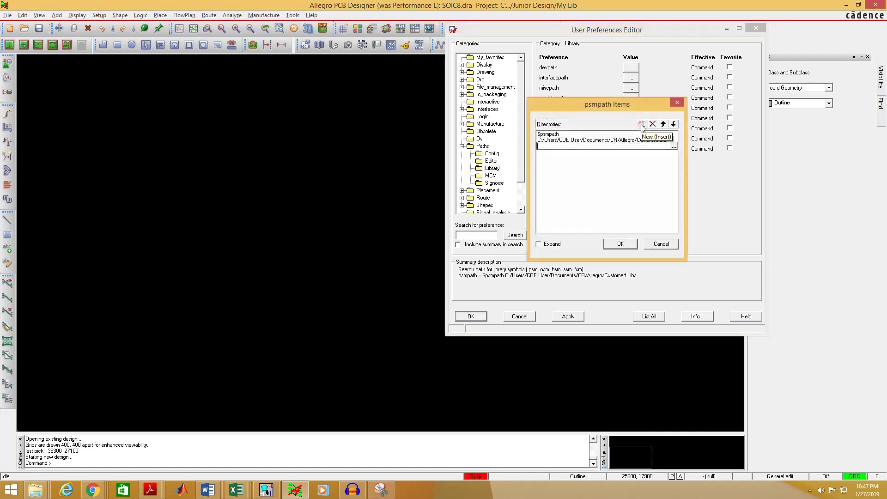
{"action": "left_click", "coordinate": [675, 147]}
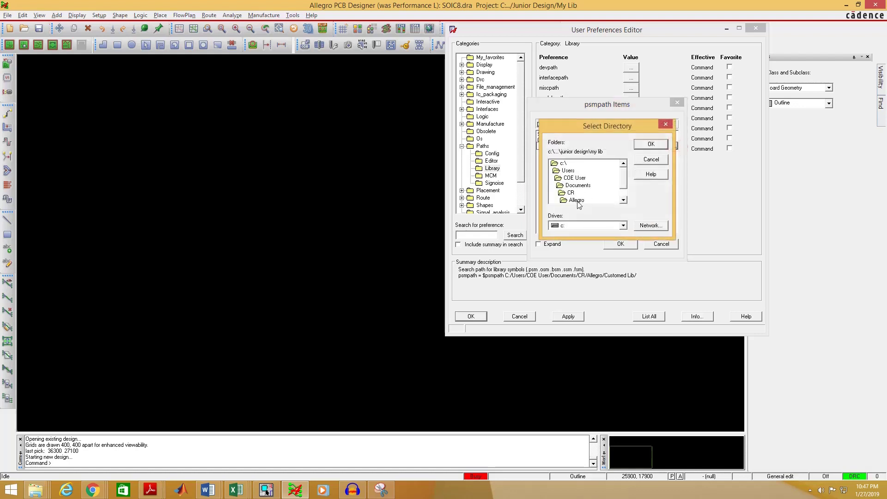
{"action": "double_click", "coordinate": [573, 192]}
{"action": "double_click", "coordinate": [586, 184]}
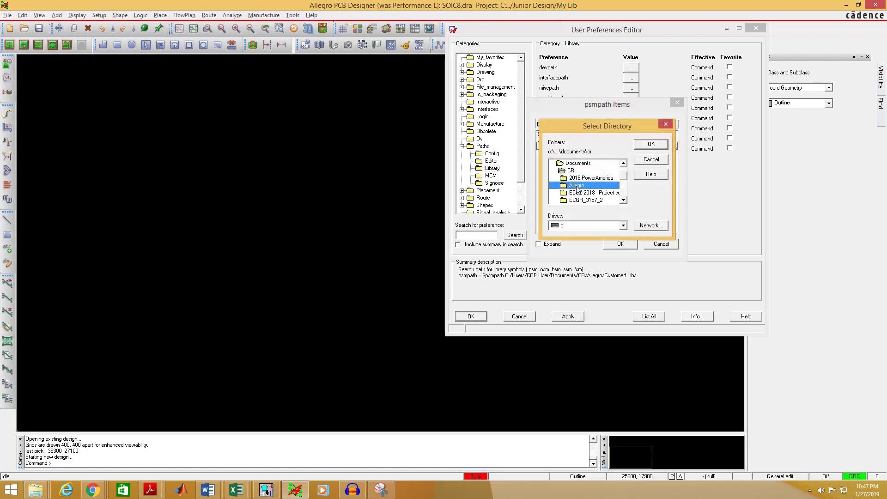
{"action": "double_click", "coordinate": [587, 185]}
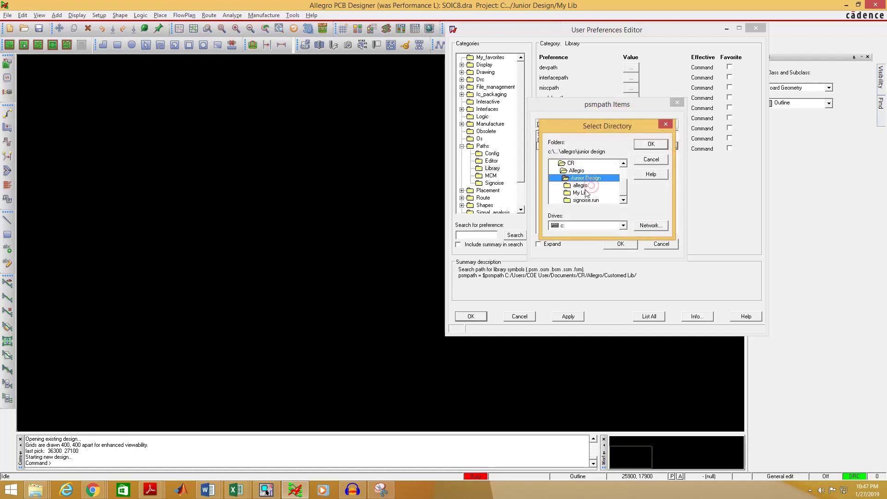
{"action": "double_click", "coordinate": [580, 193]}
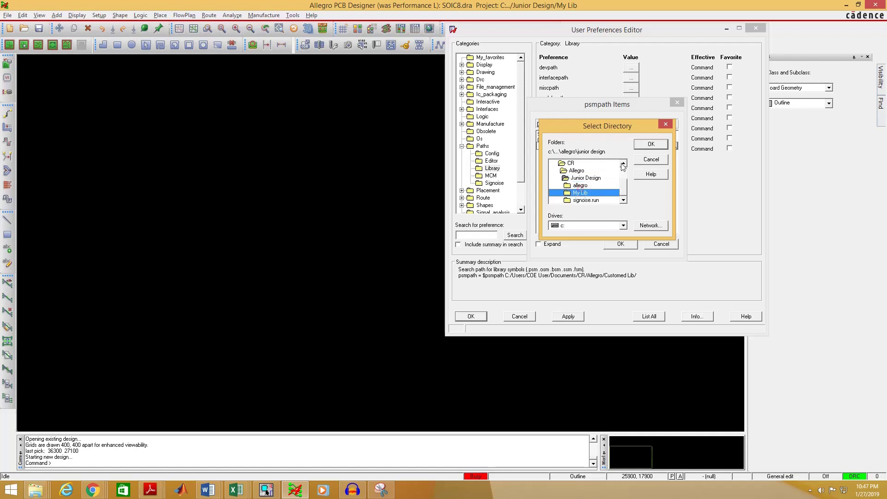
{"action": "left_click", "coordinate": [649, 144]}
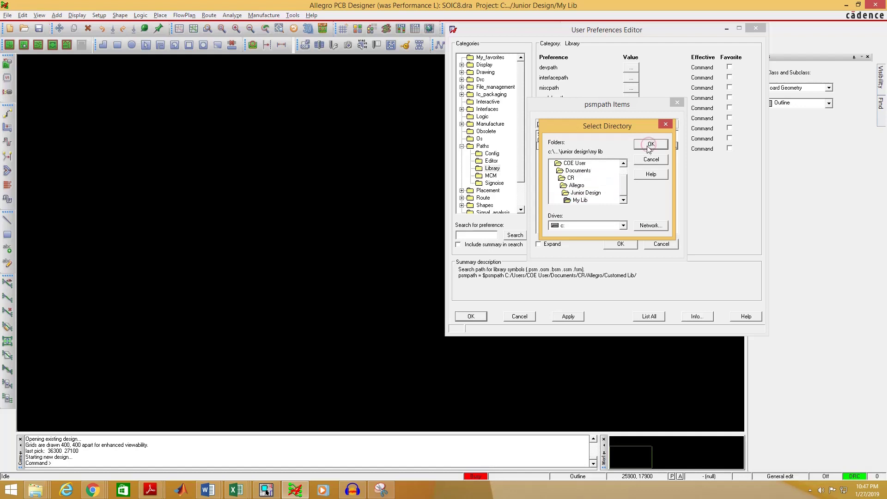
{"action": "left_click", "coordinate": [620, 244]}
{"action": "left_click", "coordinate": [577, 147]}
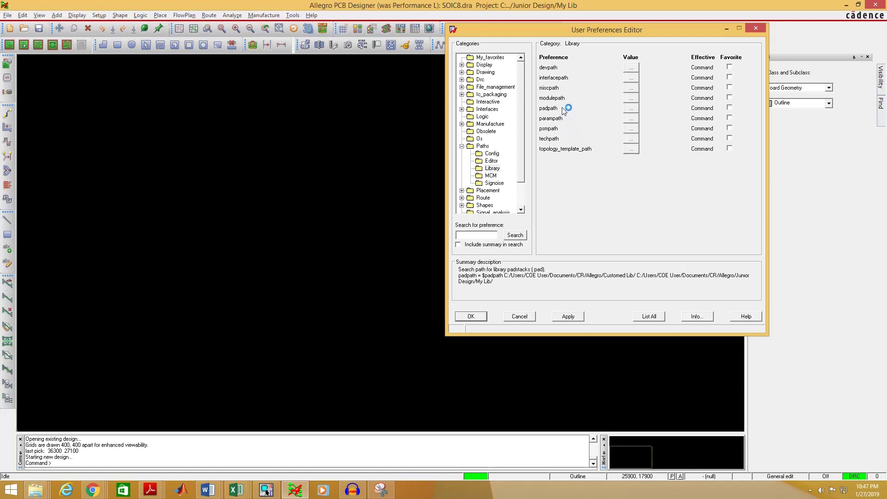
Step: Check the padpath and psmpath directory lists for the My Lib folder and accept the user preferences
{"action": "left_click", "coordinate": [631, 108]}
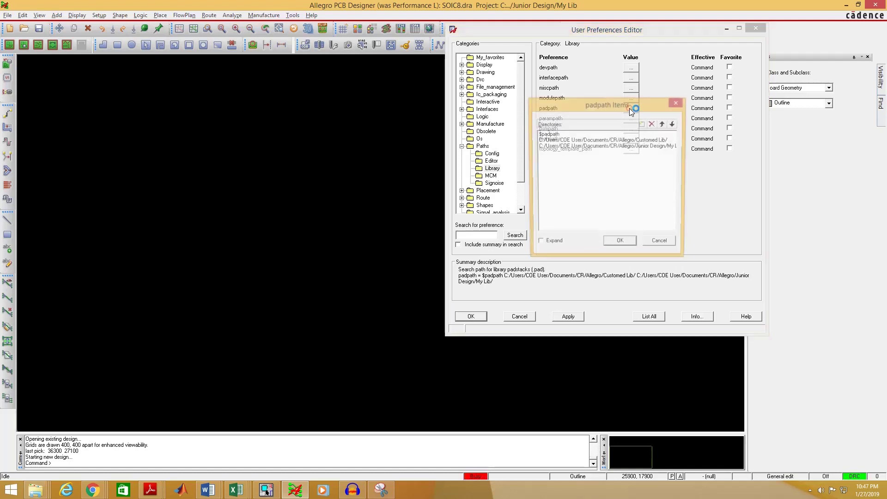
{"action": "left_click", "coordinate": [676, 102]}
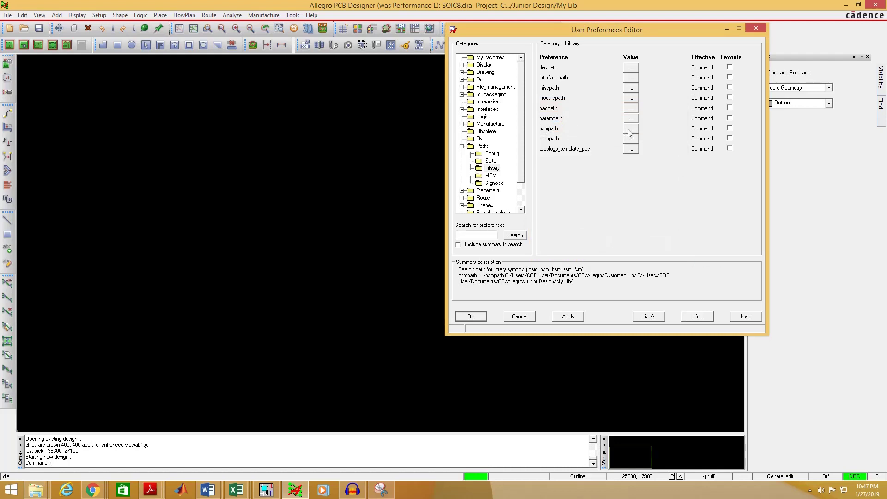
{"action": "left_click", "coordinate": [631, 129]}
{"action": "left_click", "coordinate": [678, 103]}
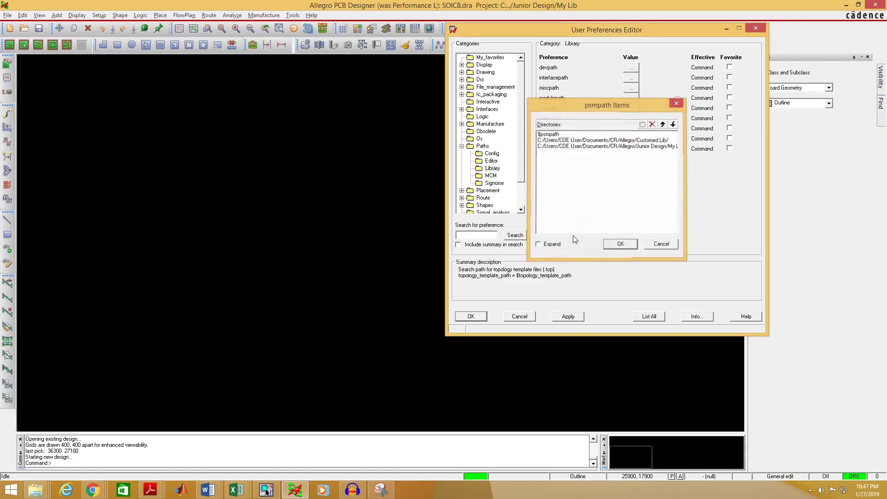
{"action": "left_click", "coordinate": [472, 316]}
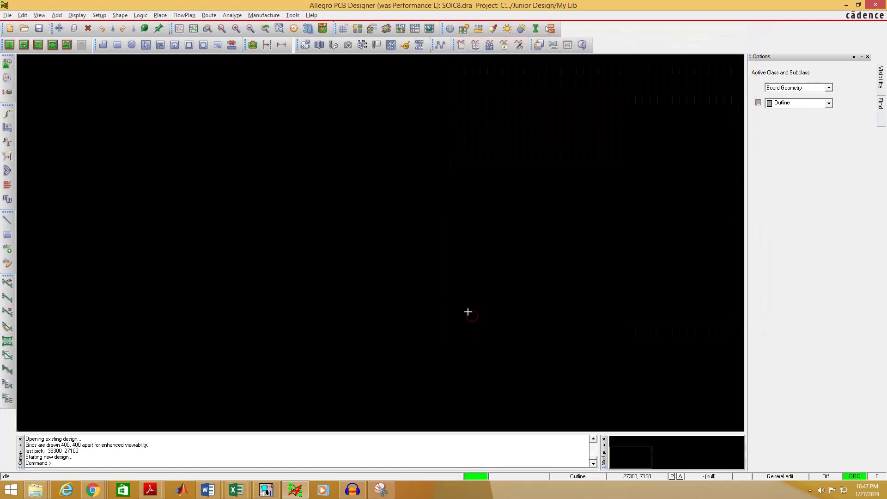
Step: Start a new drawing of type Package symbol (wizard), discarding the unsaved changes to SOIC8.dra
{"action": "left_click", "coordinate": [7, 15]}
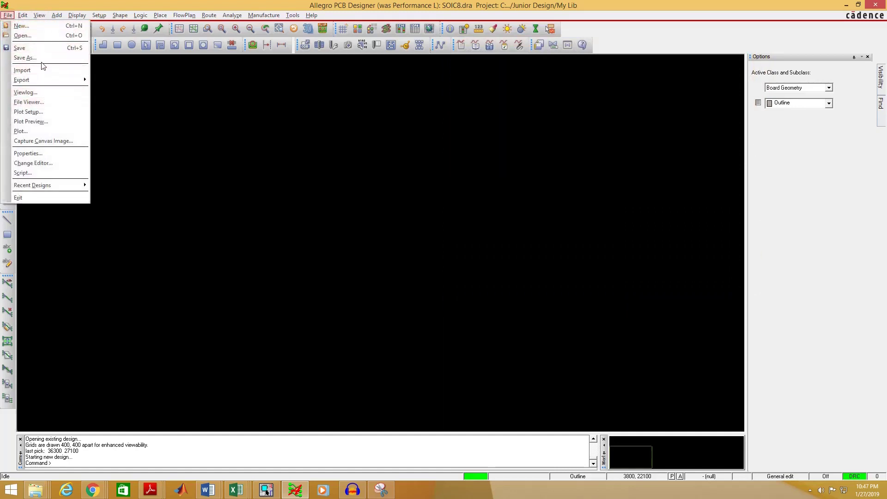
{"action": "left_click", "coordinate": [20, 26]}
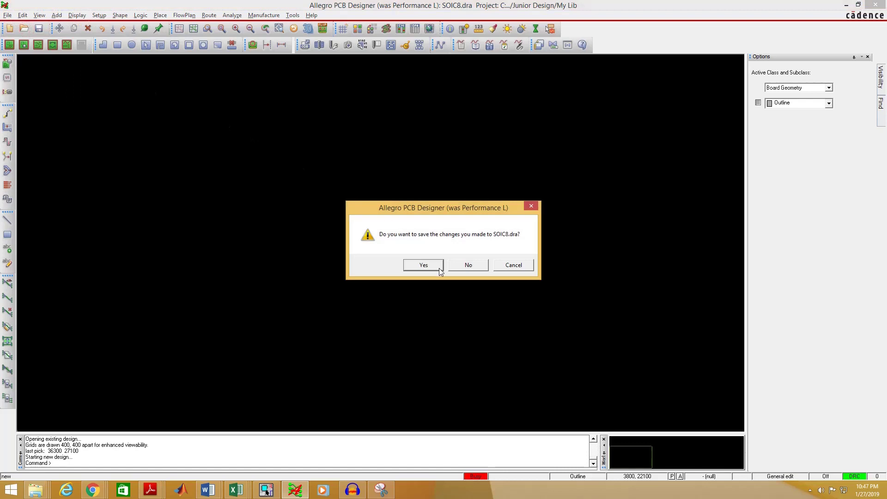
{"action": "left_click", "coordinate": [469, 266]}
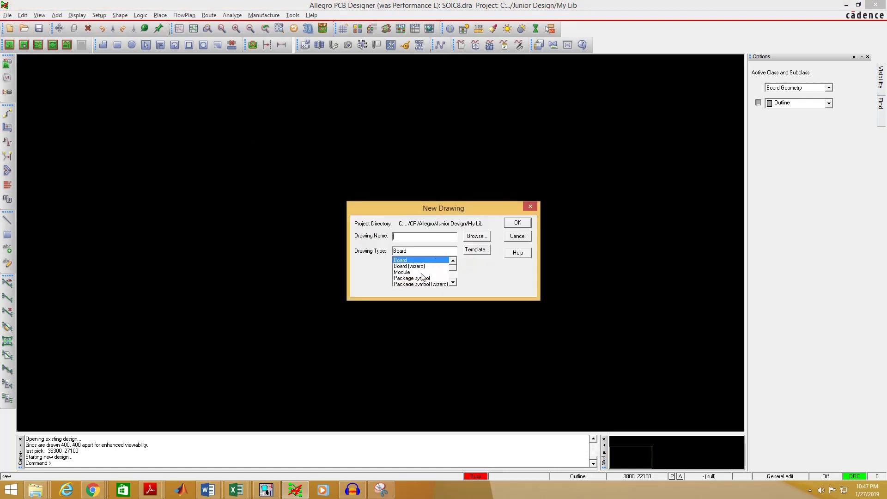
{"action": "left_click", "coordinate": [418, 284]}
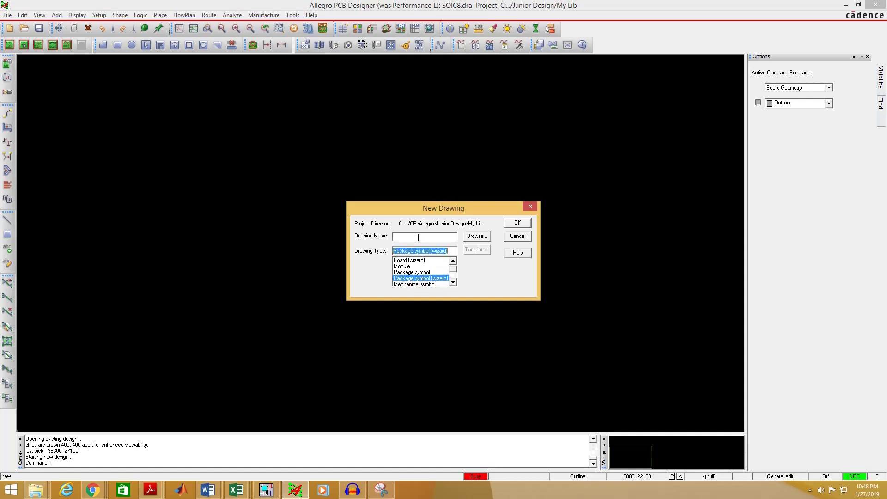
Step: Name the new drawing SOIC8.dra in the Junior Design > My Lib folder and create it
{"action": "left_click", "coordinate": [477, 236]}
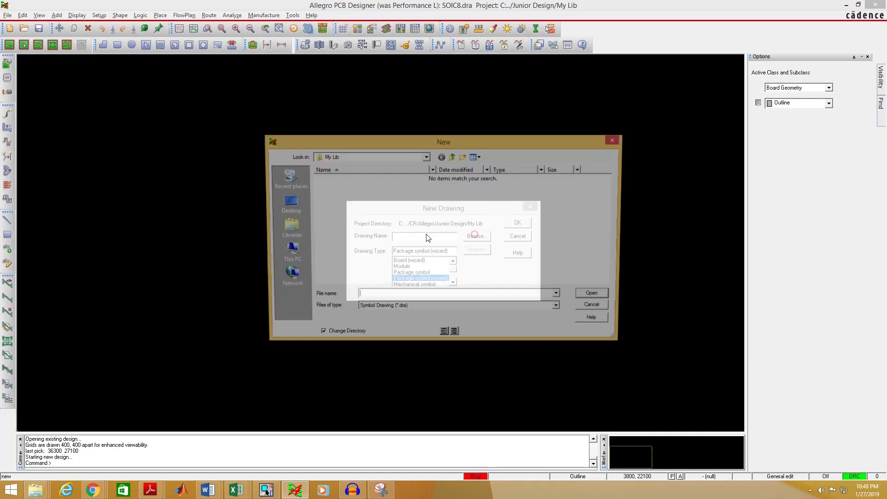
{"action": "left_click", "coordinate": [452, 158]}
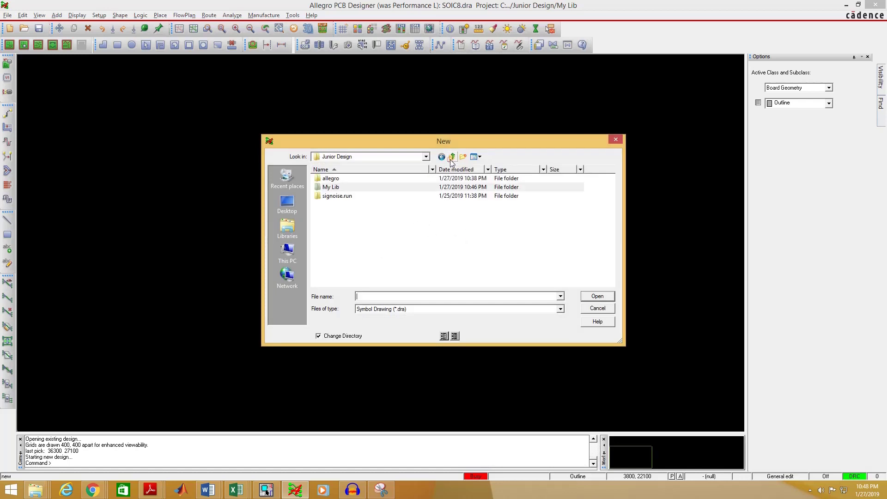
{"action": "double_click", "coordinate": [331, 191]}
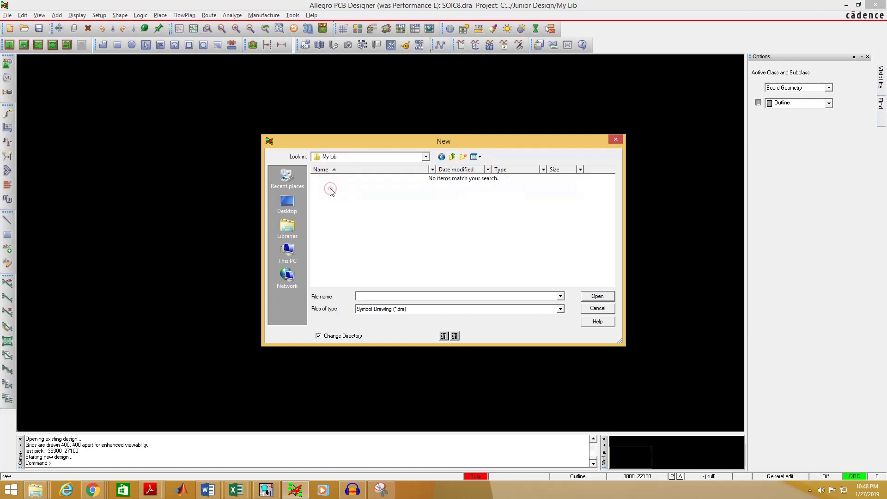
{"action": "left_click", "coordinate": [596, 296]}
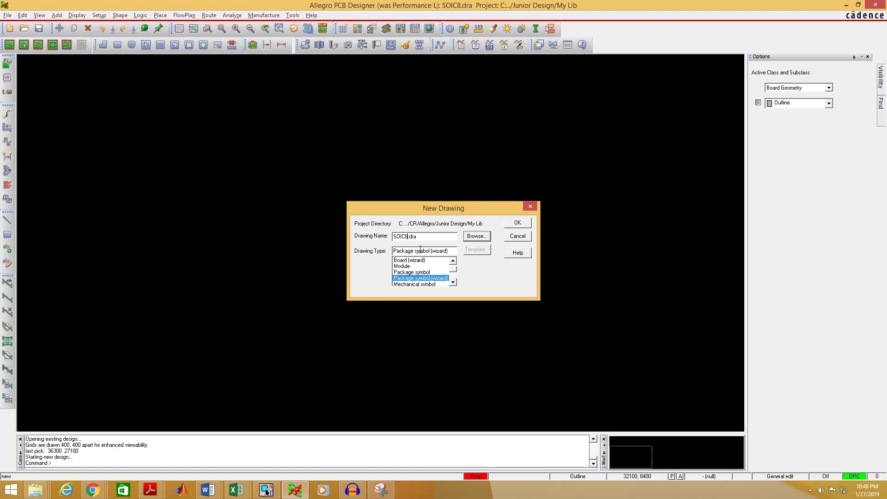
{"action": "left_click", "coordinate": [518, 224]}
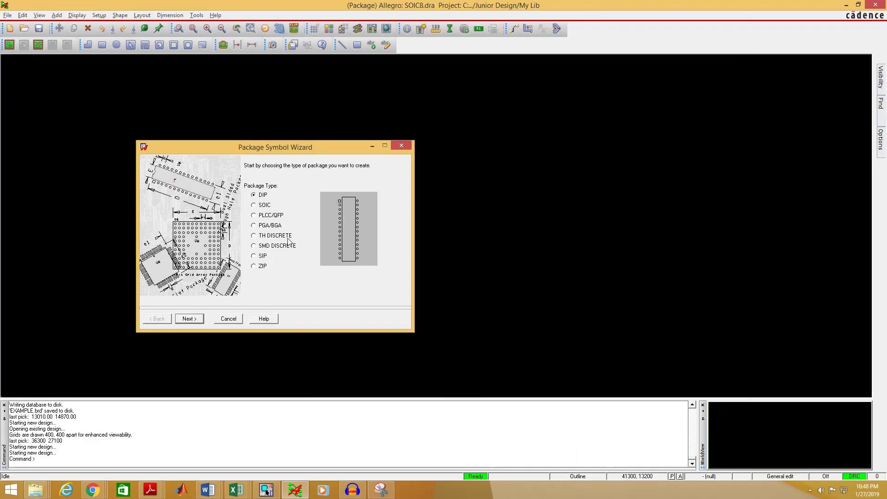
Step: Preview the outlines of the available package types in the wizard, including PLCC/QFP, PGA/BGA, SIP and ZIP
{"action": "left_click", "coordinate": [254, 206]}
{"action": "left_click", "coordinate": [253, 216]}
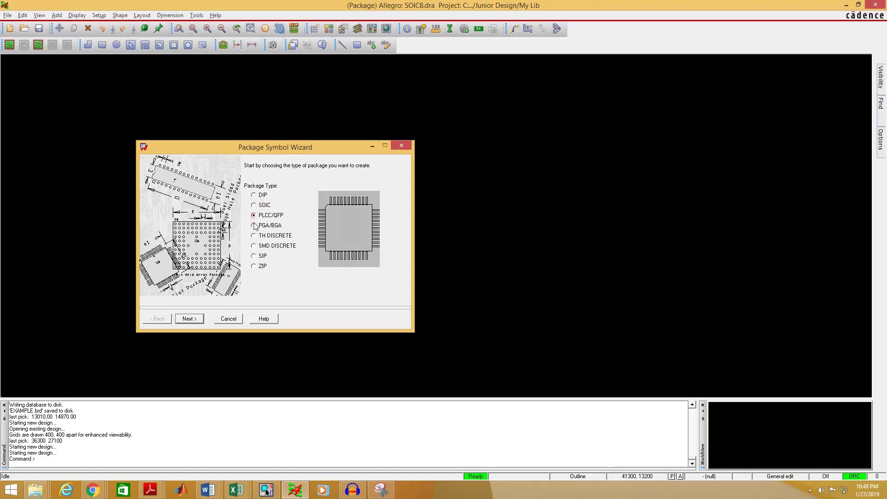
{"action": "left_click", "coordinate": [254, 226]}
{"action": "left_click", "coordinate": [254, 236]}
{"action": "left_click", "coordinate": [254, 245]}
{"action": "left_click", "coordinate": [254, 256]}
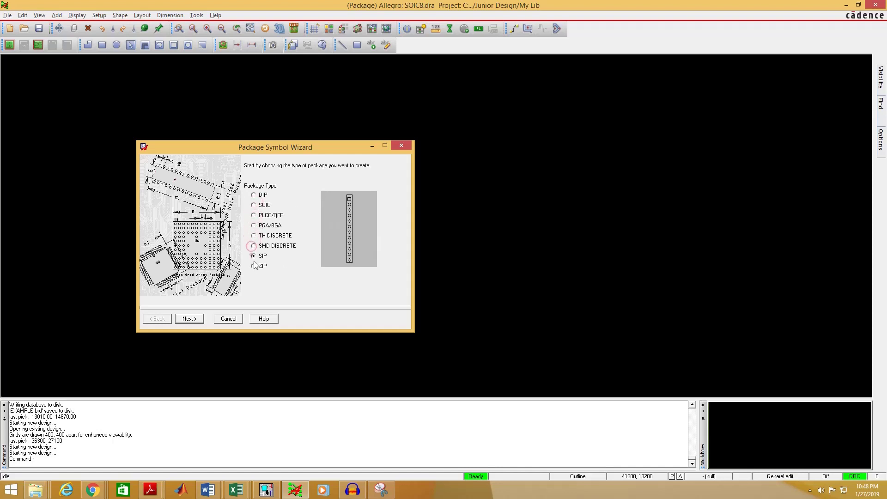
{"action": "left_click", "coordinate": [254, 266]}
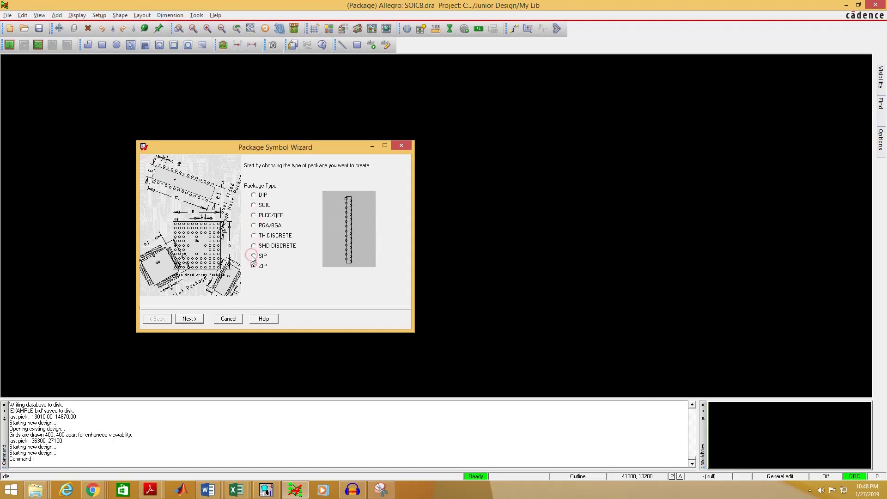
{"action": "left_click", "coordinate": [254, 196]}
Step: Choose SOIC as the package type and load the default Cadence supplied template
{"action": "left_click", "coordinate": [253, 205]}
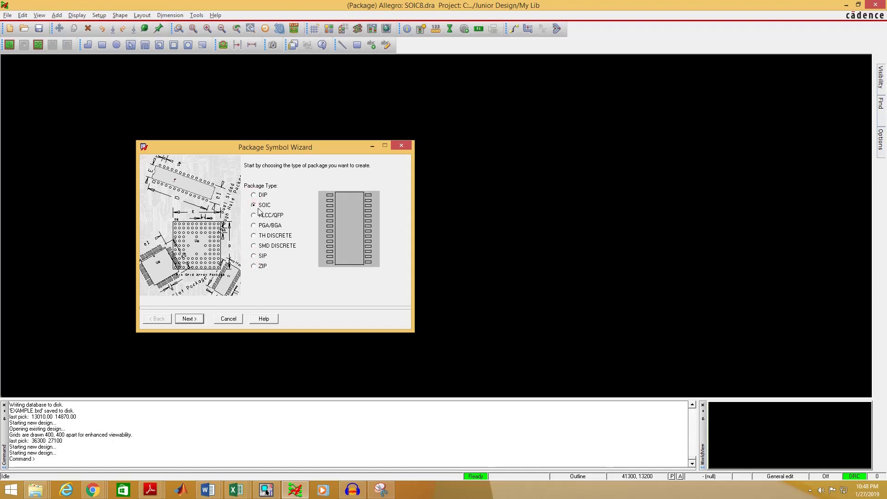
{"action": "left_click", "coordinate": [190, 319]}
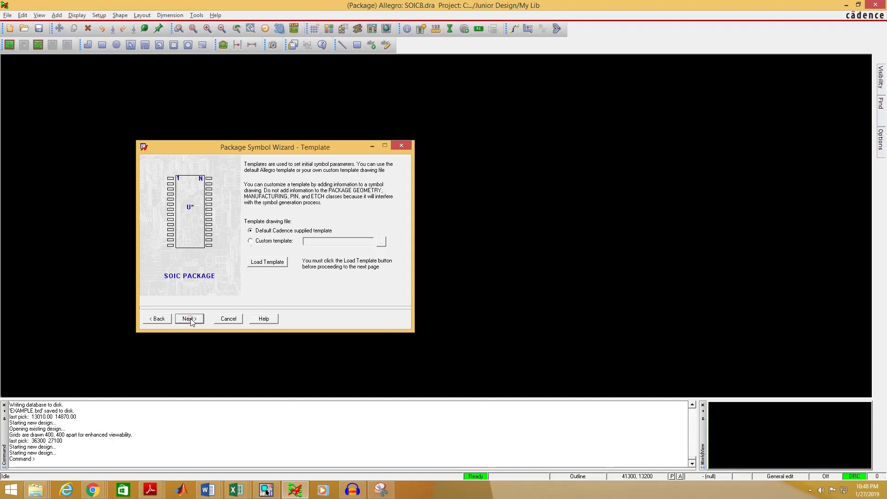
{"action": "left_click", "coordinate": [272, 262]}
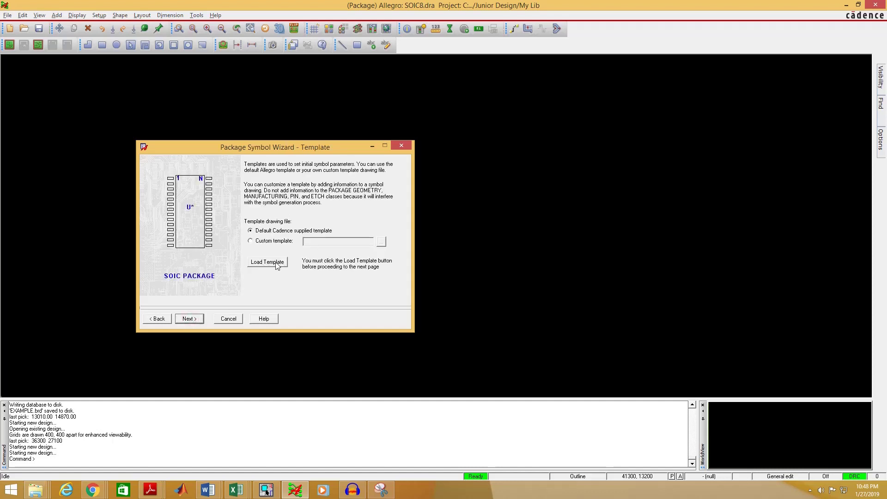
{"action": "left_click", "coordinate": [189, 319]}
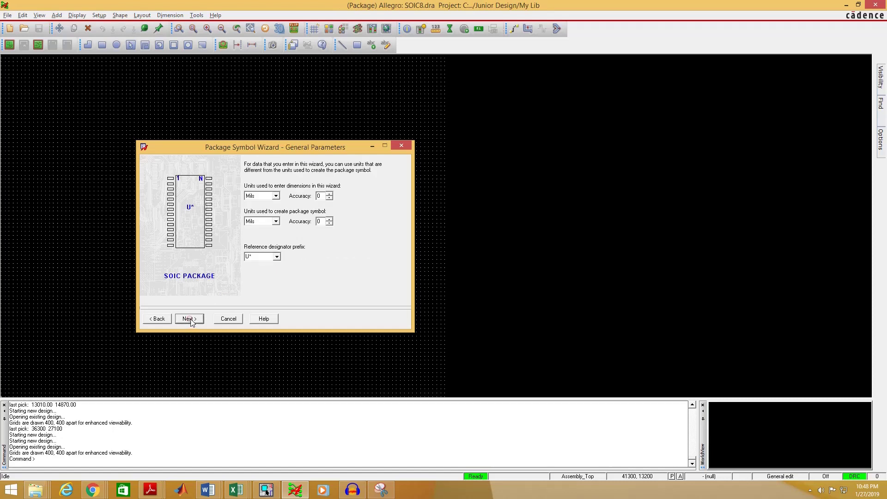
Step: Set both the wizard dimension units and the package symbol units to Millimeter, keeping the reference designator prefix U*
{"action": "left_click", "coordinate": [267, 201]}
{"action": "left_click", "coordinate": [259, 220]}
{"action": "left_click", "coordinate": [267, 222]}
{"action": "left_click", "coordinate": [257, 246]}
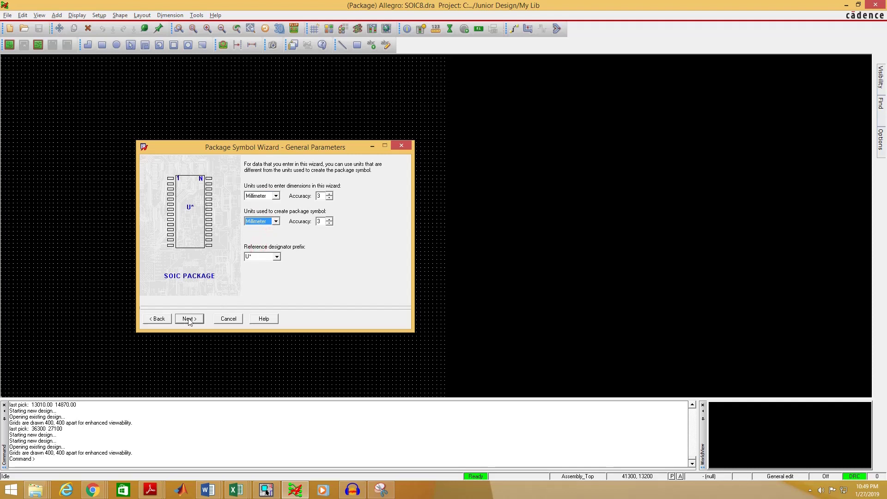
{"action": "left_click", "coordinate": [189, 319]}
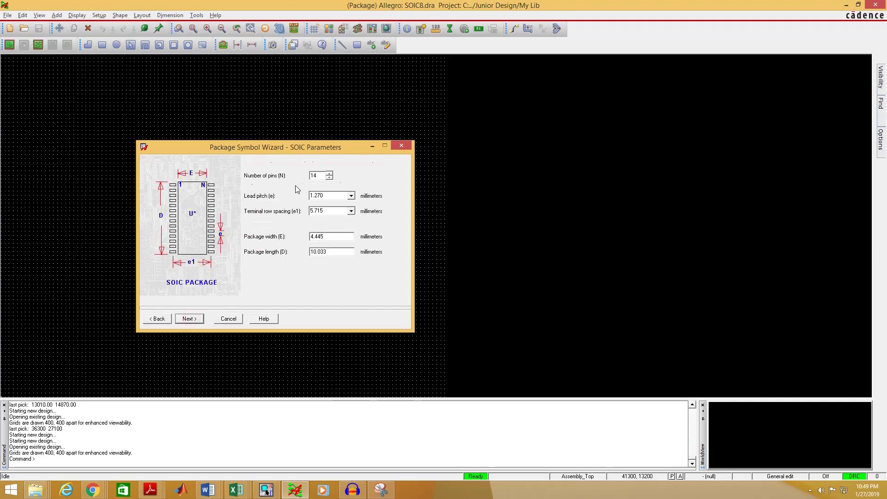
Step: Set the number of pins to 8 and, with the datasheet alongside, the terminal row spacing (e1) to 5.4 mm
{"action": "double_click", "coordinate": [323, 176]}
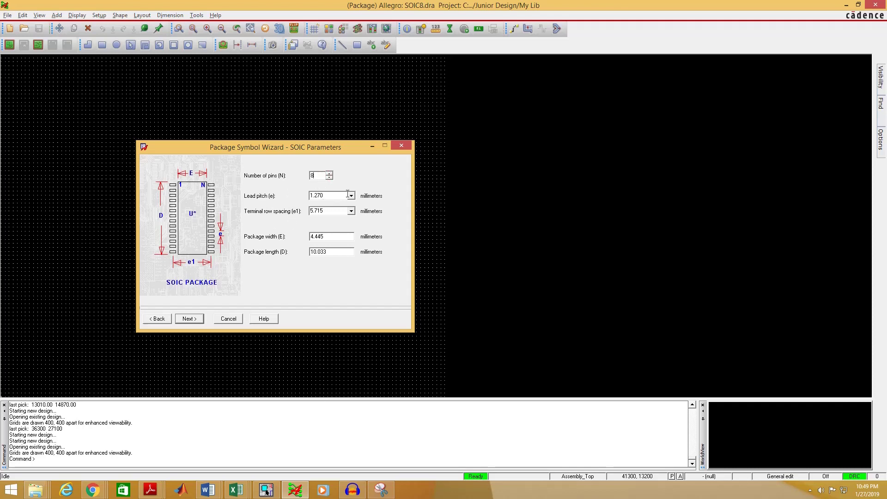
{"action": "left_click", "coordinate": [382, 176]}
{"action": "left_click", "coordinate": [858, 5]}
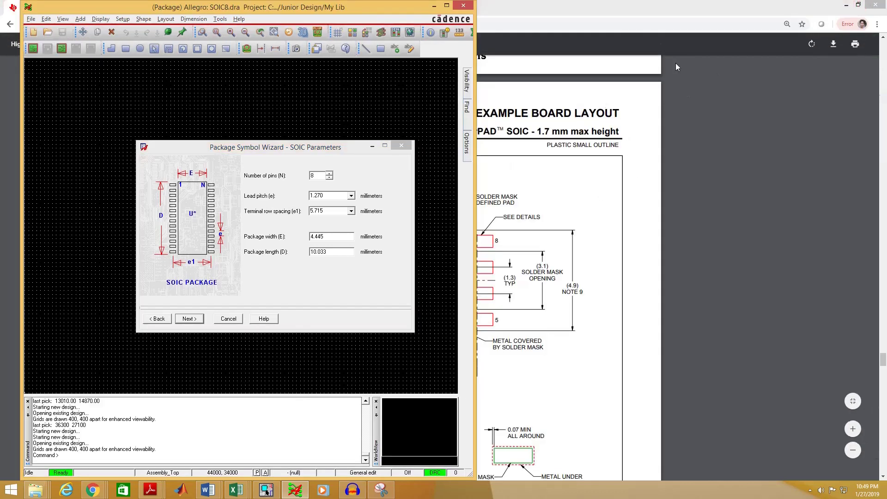
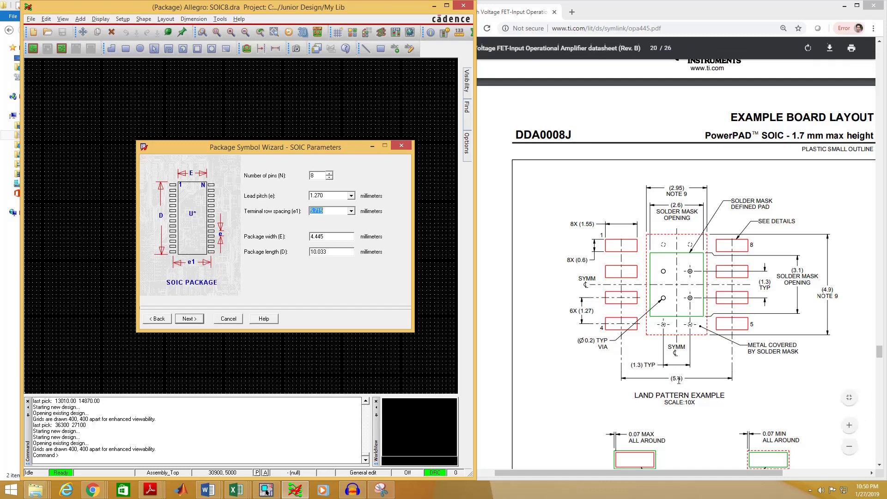
{"action": "type", "text": "5.4"}
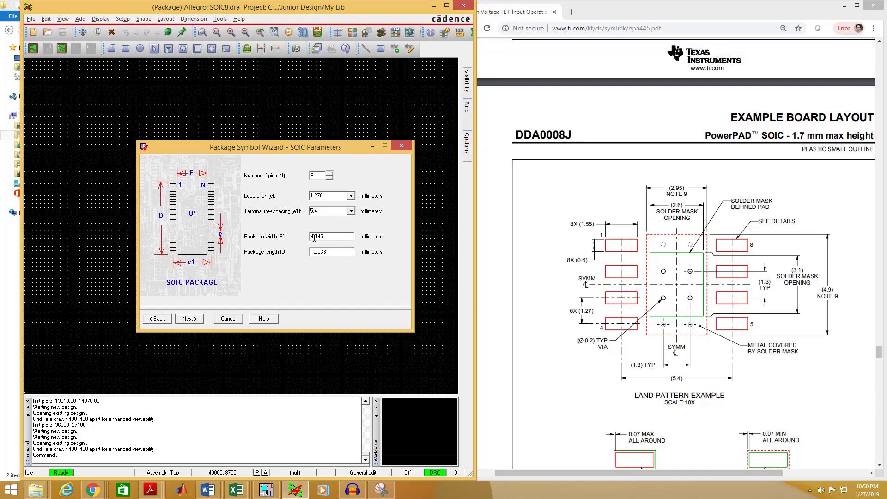
Step: Set the package width (E) to 2.950 mm and the package length (D) to 4.9 mm, and accept the SOIC parameters
{"action": "left_click", "coordinate": [328, 237]}
{"action": "double_click", "coordinate": [344, 236]}
{"action": "type", "text": "2.950"}
{"action": "double_click", "coordinate": [334, 250]}
{"action": "mouse_move", "coordinate": [860, 421]}
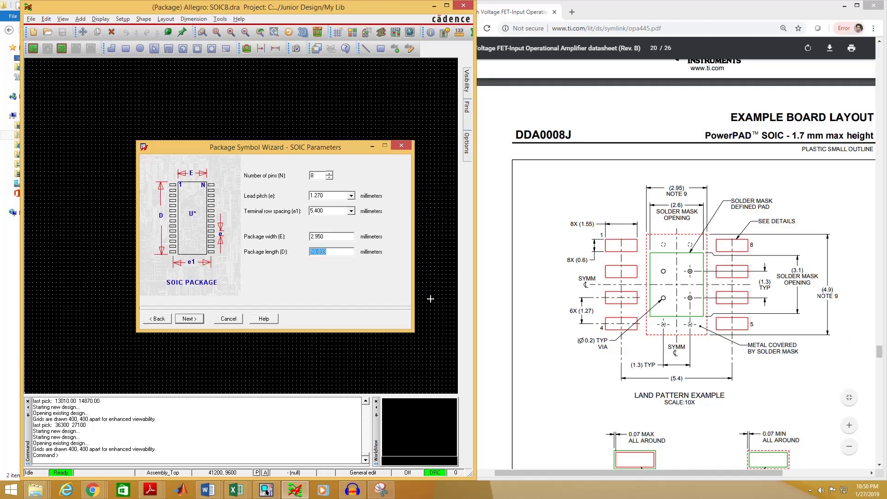
{"action": "type", "text": "4.9"}
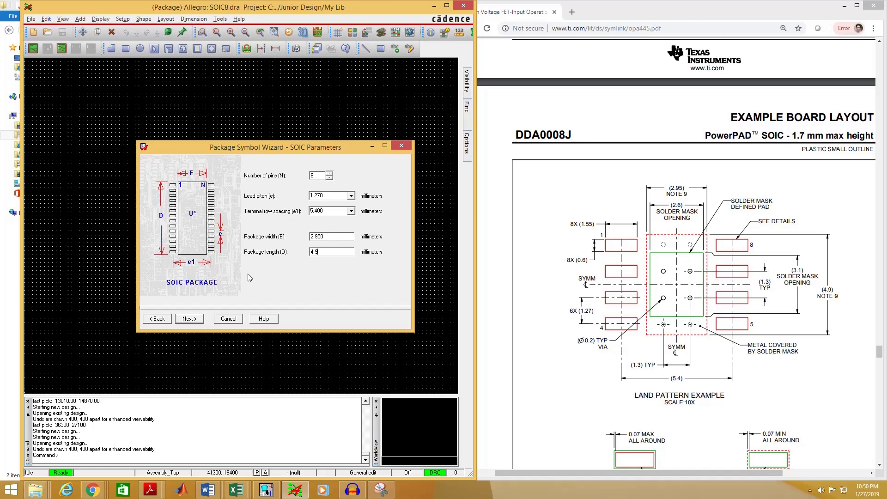
{"action": "left_click", "coordinate": [191, 321]}
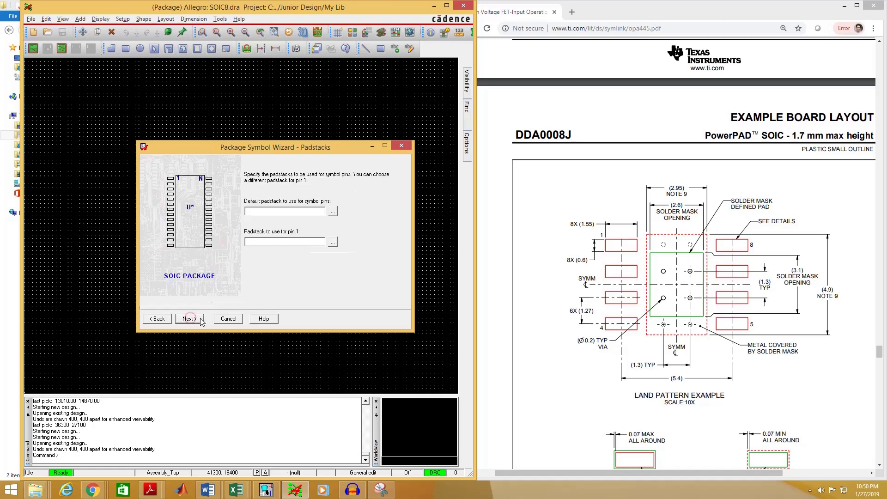
Step: Assign the library padstack Pad1 as the default for all symbol pins, including pin 1
{"action": "left_click", "coordinate": [277, 211]}
{"action": "left_click", "coordinate": [333, 212]}
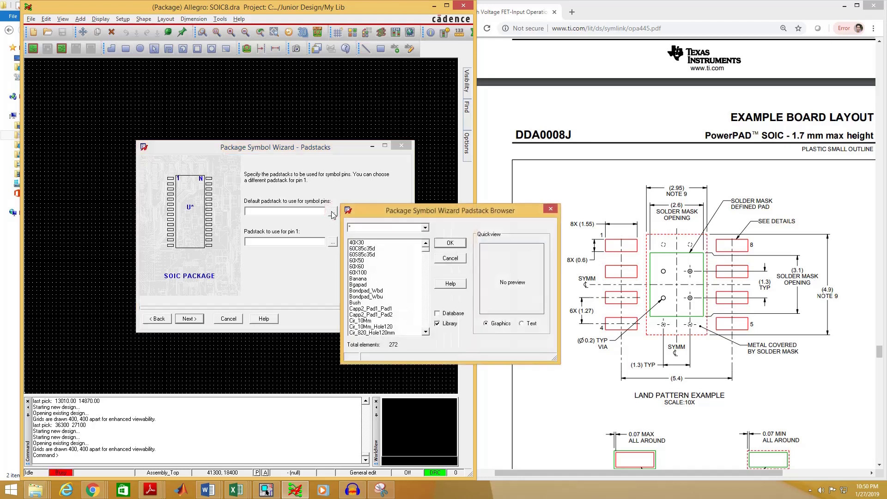
{"action": "left_click_drag", "start_coordinate": [426, 249], "coordinate": [426, 267]}
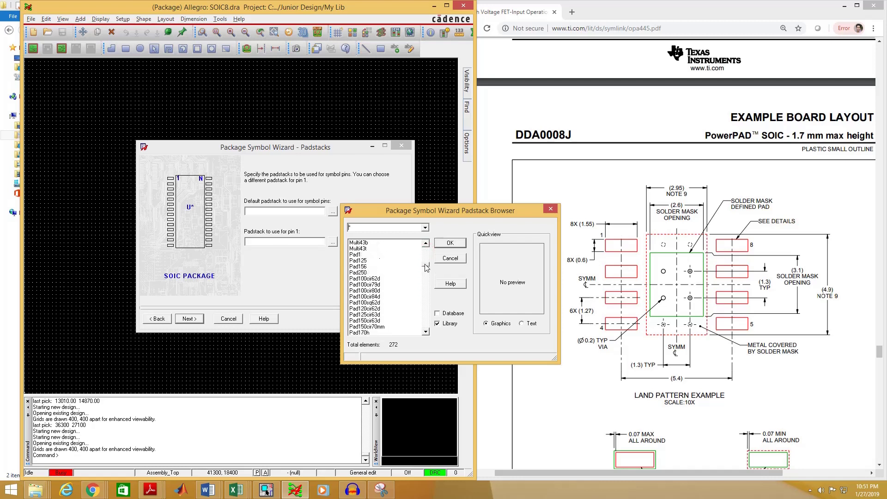
{"action": "left_click", "coordinate": [356, 255]}
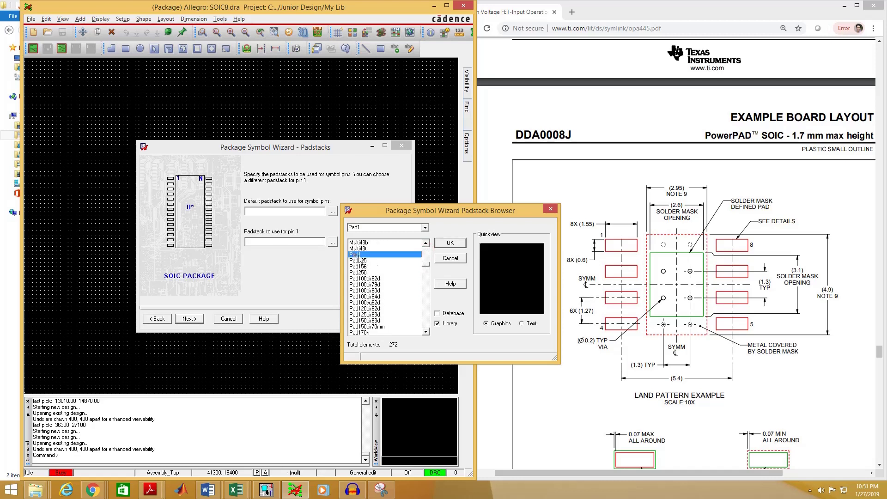
{"action": "left_click", "coordinate": [450, 244]}
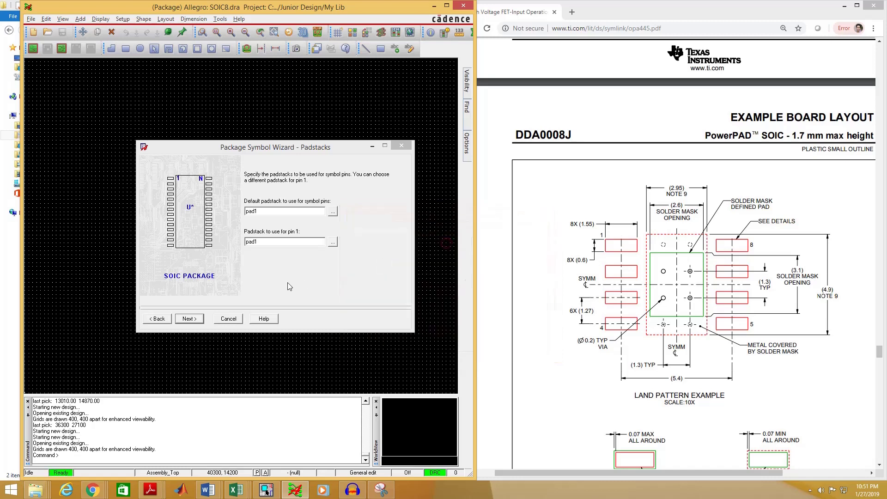
{"action": "left_click", "coordinate": [189, 319]}
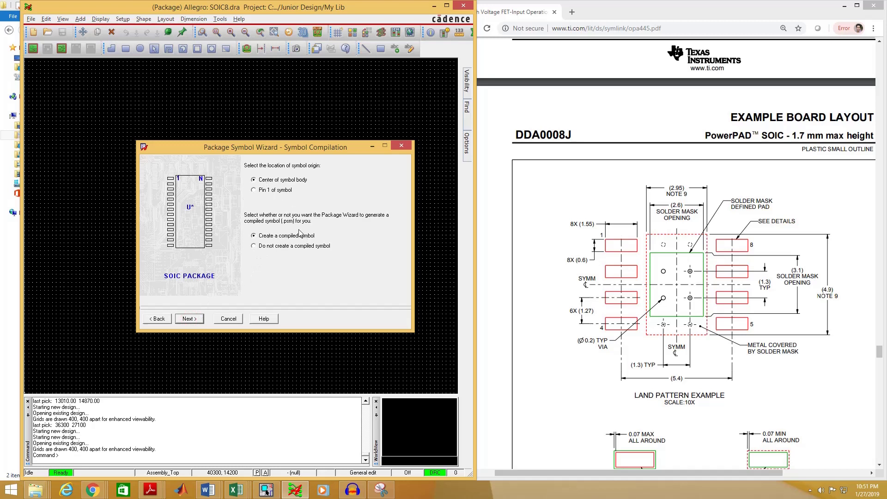
Step: Generate the compiled package symbol with its origin at the center of the body, and save it over the existing SOIC8.dra
{"action": "left_click", "coordinate": [190, 317]}
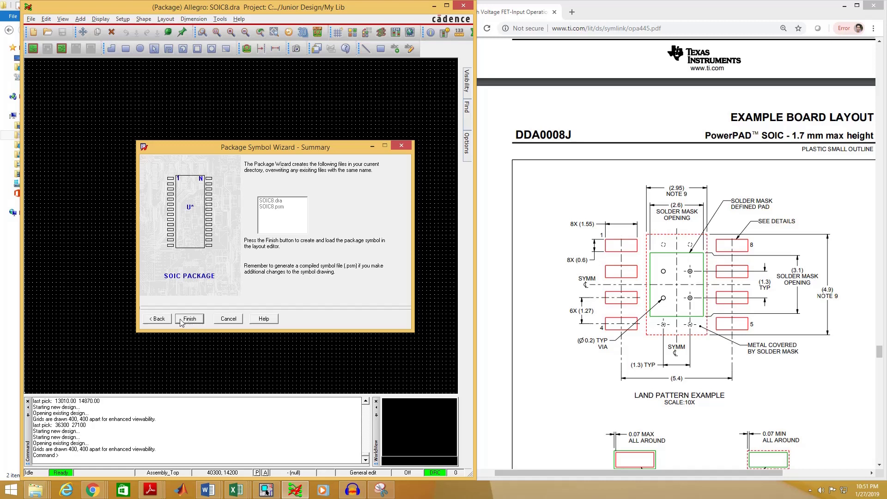
{"action": "left_click", "coordinate": [190, 319]}
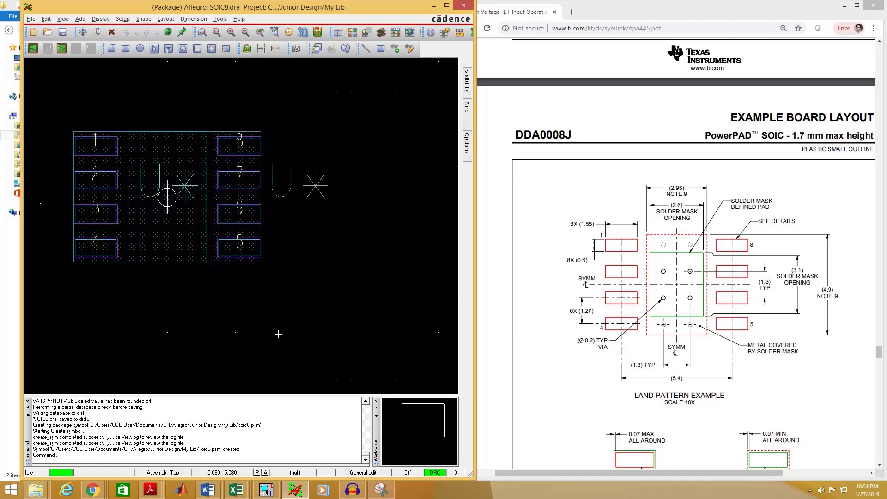
{"action": "scroll", "coordinate": [323, 301], "scroll_direction": "down", "scroll_amount": 2}
{"action": "scroll", "coordinate": [246, 144], "scroll_direction": "up", "scroll_amount": 3}
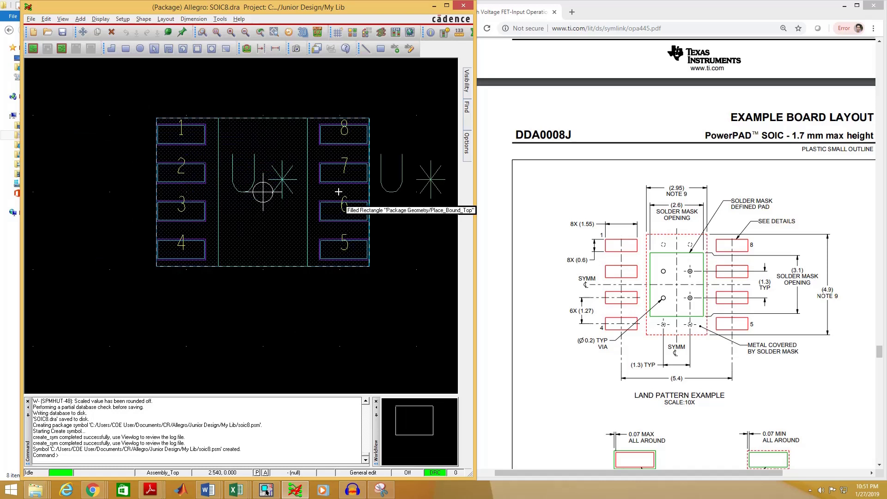
{"action": "left_click", "coordinate": [61, 34]}
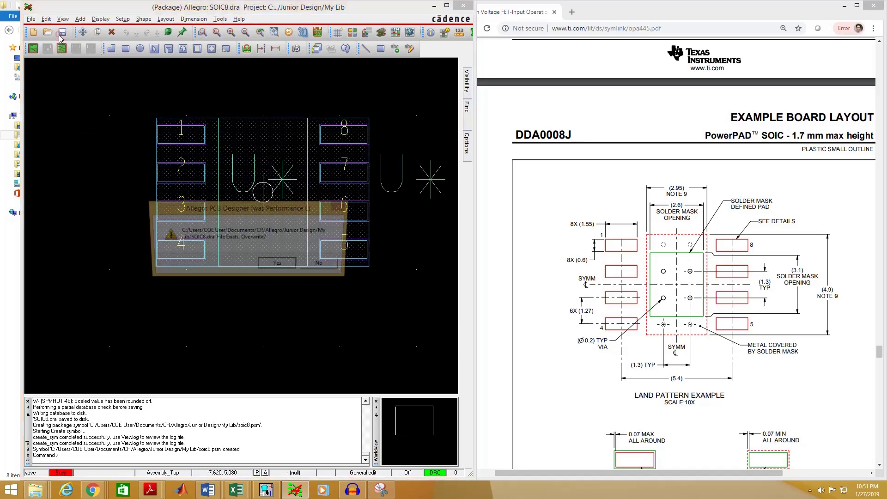
{"action": "left_click", "coordinate": [278, 265]}
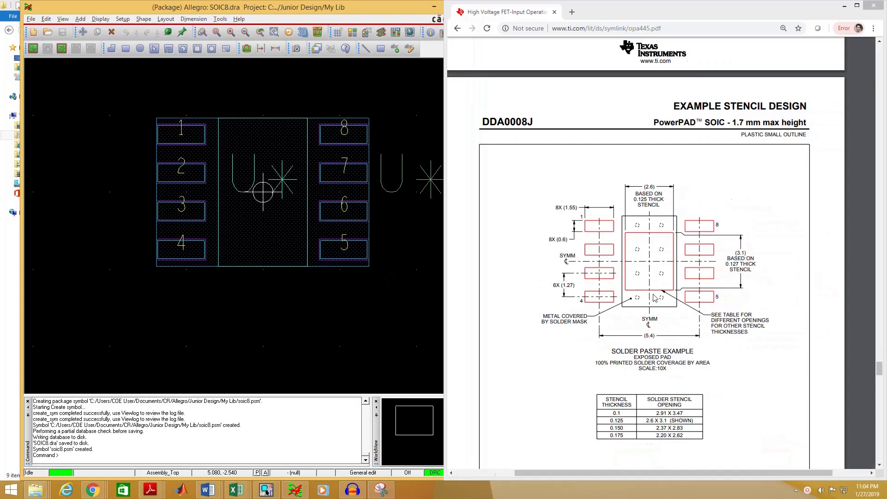
Step: Look through the OPA445 datasheet for the mechanical drawing of the P (R-PDIP-T8) plastic dual-in-line package
{"action": "scroll", "coordinate": [666, 296], "scroll_direction": "down", "scroll_amount": 3}
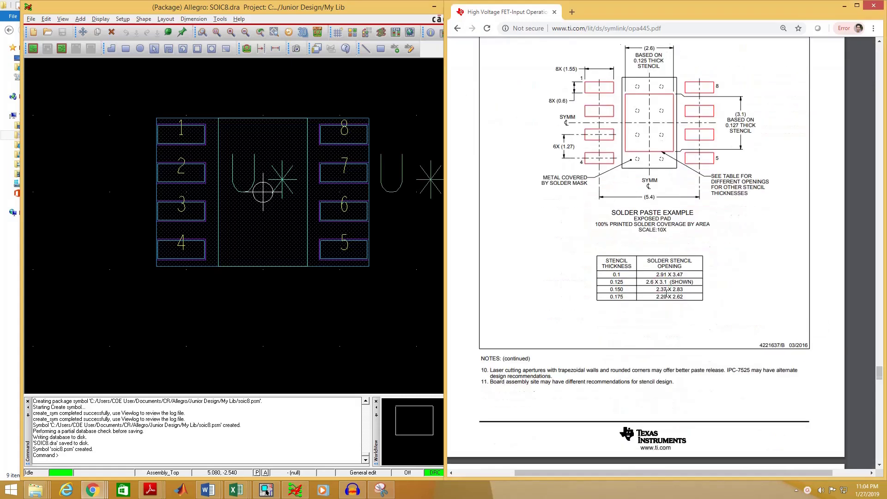
{"action": "scroll", "coordinate": [666, 296], "scroll_direction": "down", "scroll_amount": 10}
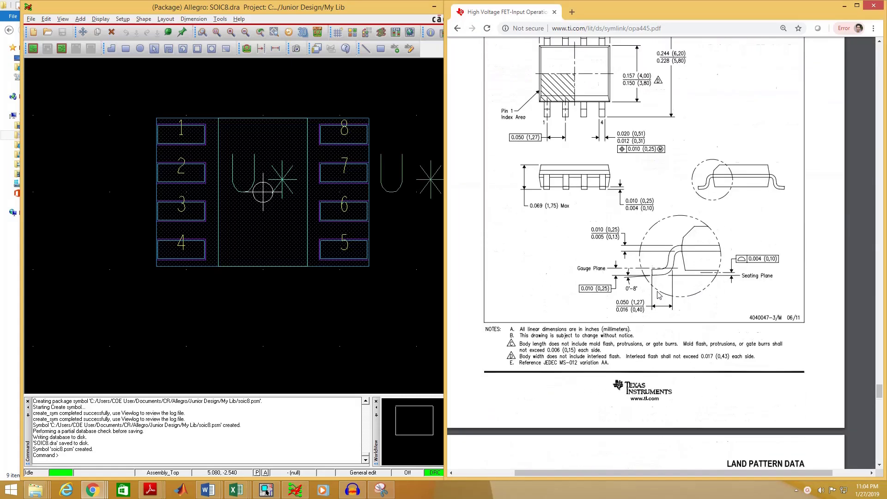
{"action": "scroll", "coordinate": [659, 296], "scroll_direction": "down", "scroll_amount": 7}
{"action": "scroll", "coordinate": [659, 295], "scroll_direction": "down", "scroll_amount": 10}
{"action": "scroll", "coordinate": [658, 292], "scroll_direction": "down", "scroll_amount": 12}
{"action": "scroll", "coordinate": [659, 292], "scroll_direction": "up", "scroll_amount": 3}
{"action": "scroll", "coordinate": [622, 222], "scroll_direction": "down", "scroll_amount": 4}
{"action": "scroll", "coordinate": [623, 226], "scroll_direction": "down", "scroll_amount": 4}
{"action": "scroll", "coordinate": [636, 221], "scroll_direction": "up", "scroll_amount": 8}
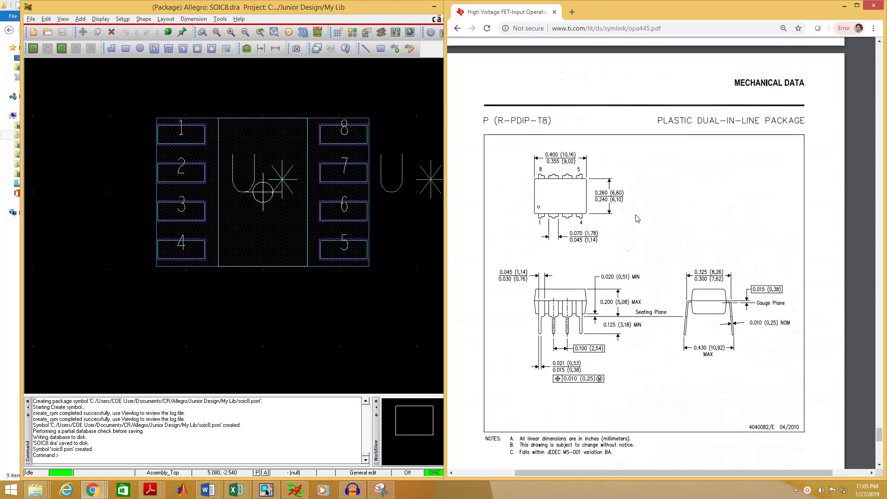
Step: Examine the PDIP-T8 drawing's lead width, lead pitch, row spacing and body dimensions
{"action": "scroll", "coordinate": [565, 349], "scroll_direction": "down", "scroll_amount": 1}
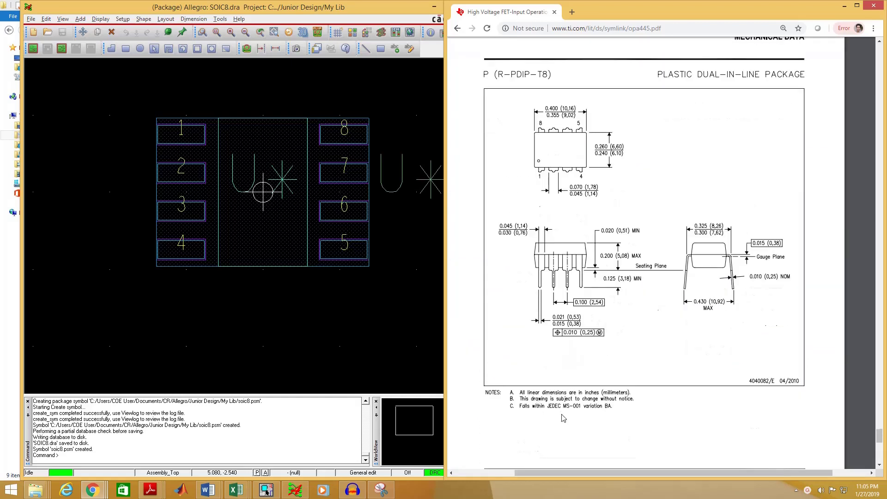
{"action": "scroll", "coordinate": [564, 419], "scroll_direction": "up", "scroll_amount": 1, "text": "ctrl"}
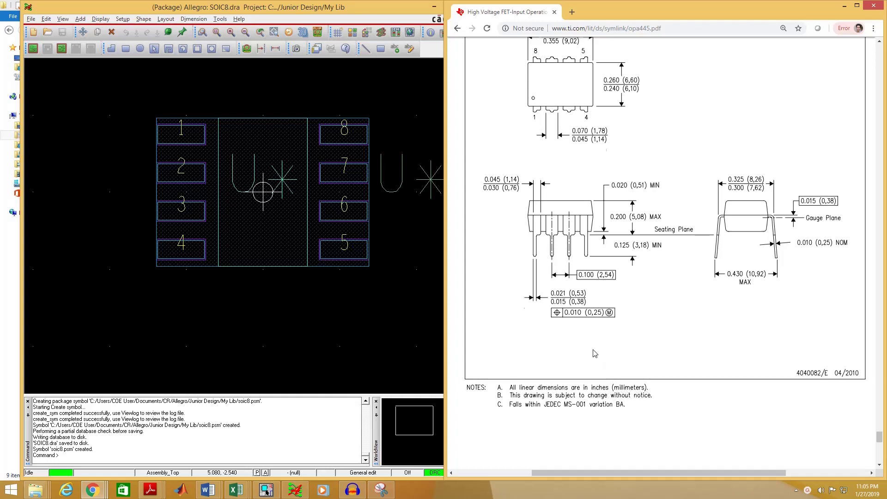
{"action": "scroll", "coordinate": [595, 354], "scroll_direction": "up", "scroll_amount": 2}
{"action": "scroll", "coordinate": [595, 353], "scroll_direction": "up", "scroll_amount": 1}
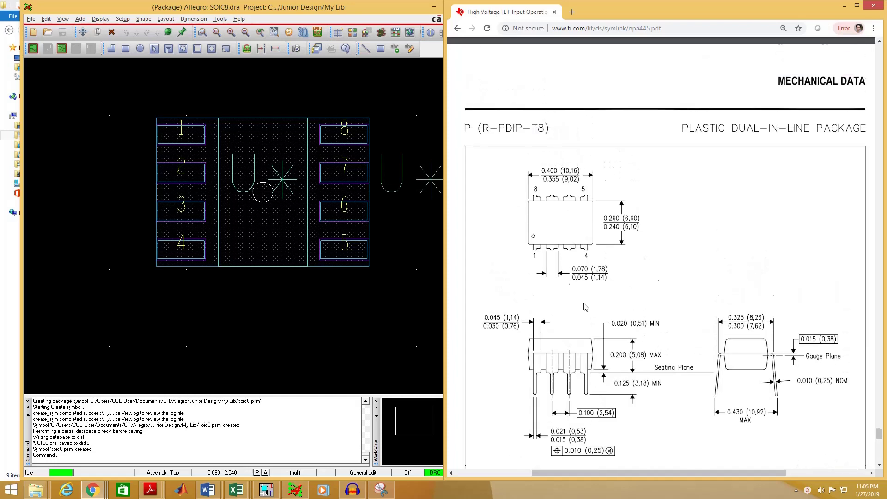
{"action": "scroll", "coordinate": [584, 278], "scroll_direction": "up", "scroll_amount": 1, "text": "ctrl"}
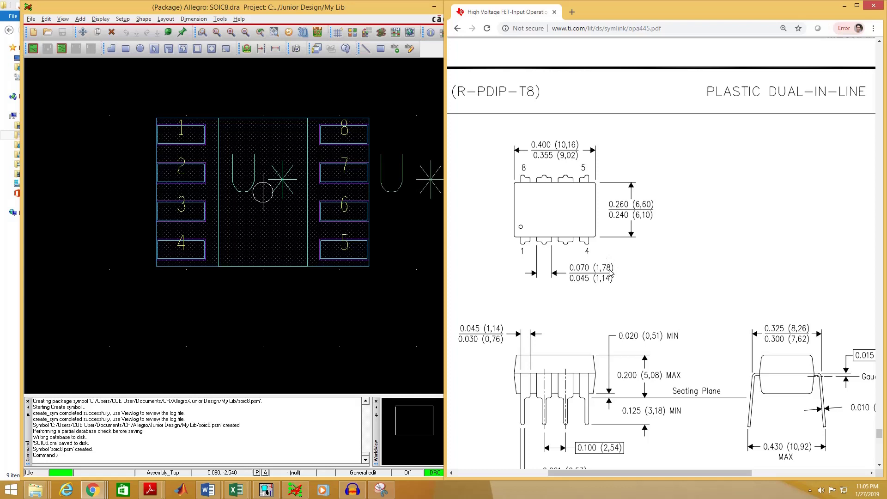
{"action": "scroll", "coordinate": [610, 273], "scroll_direction": "down", "scroll_amount": 1}
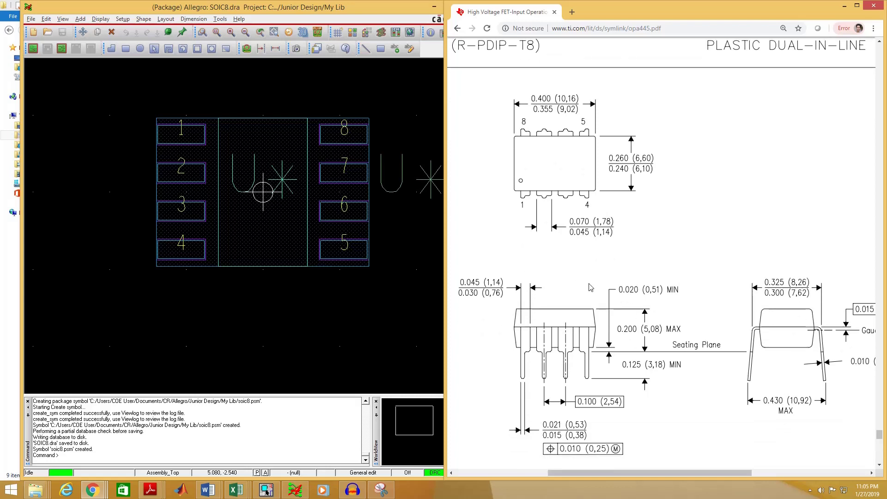
{"action": "scroll", "coordinate": [591, 287], "scroll_direction": "down", "scroll_amount": 2, "text": "ctrl"}
{"action": "scroll", "coordinate": [602, 353], "scroll_direction": "down", "scroll_amount": 1}
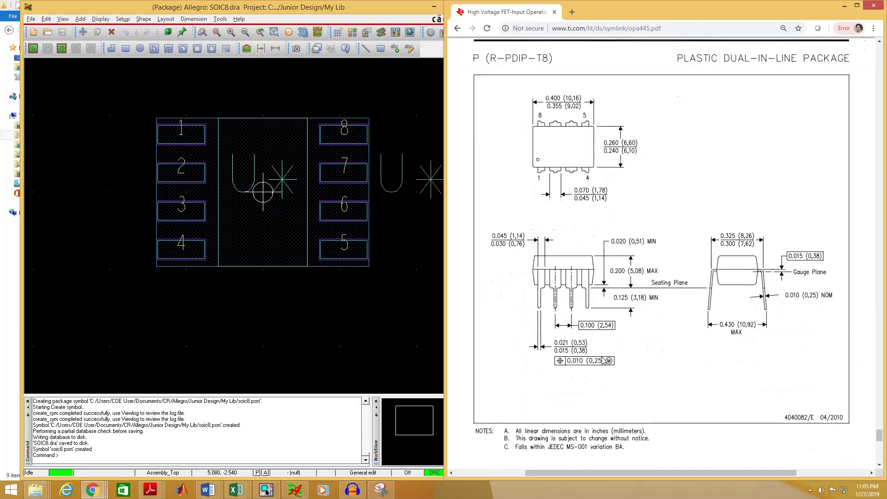
Step: Launch Pad Designer and place its window over the Allegro canvas so the datasheet drawing stays visible
{"action": "left_click", "coordinate": [9, 491]}
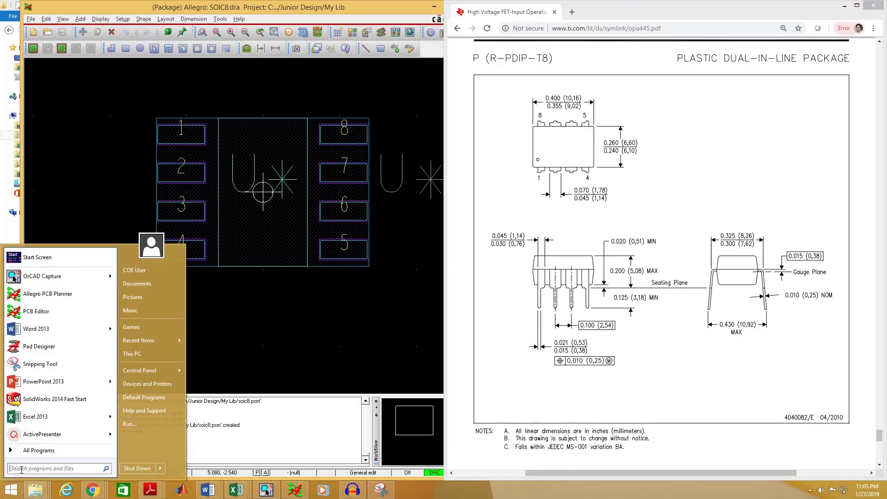
{"action": "type", "text": "pad"}
{"action": "key", "text": "Return"}
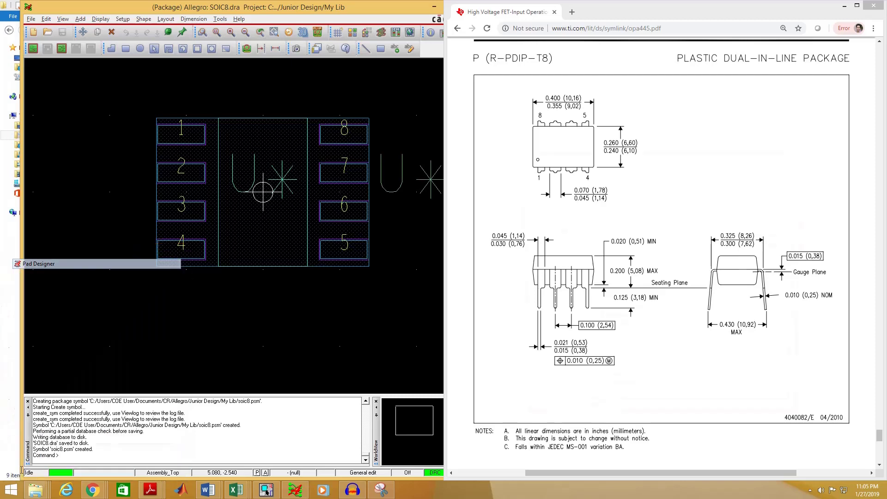
{"action": "left_click_drag", "start_coordinate": [634, 162], "coordinate": [240, 165]}
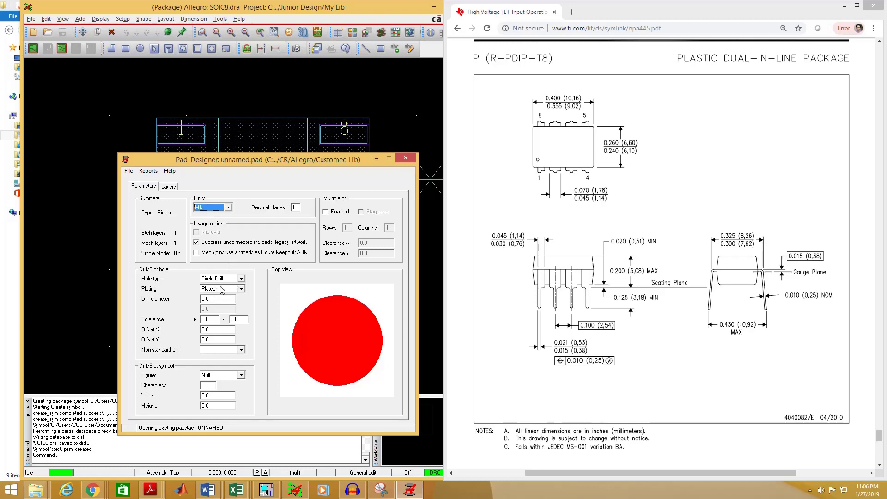
Step: Define the padstack hole as a plated Circle Drill with a 30 mil drill diameter, checking the datasheet's lead width
{"action": "left_click", "coordinate": [206, 279]}
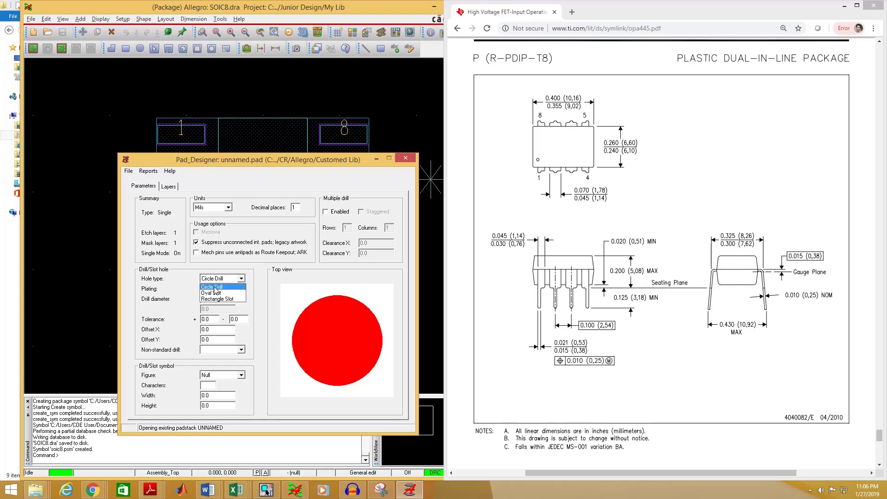
{"action": "left_click", "coordinate": [215, 287]}
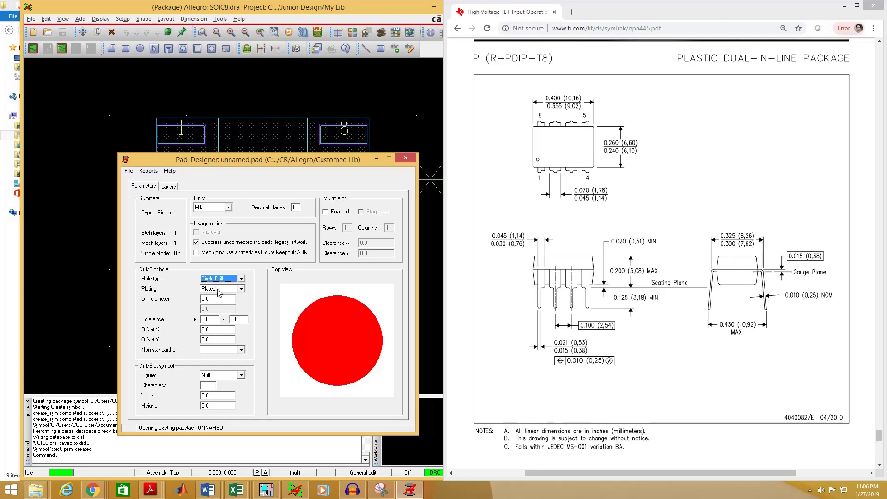
{"action": "left_click", "coordinate": [221, 289]}
{"action": "left_click", "coordinate": [218, 299]}
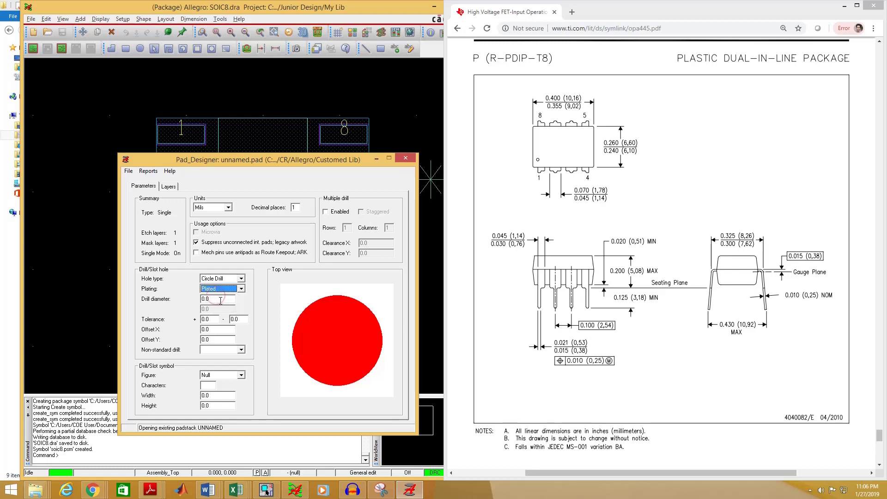
{"action": "double_click", "coordinate": [217, 300]}
{"action": "left_click", "coordinate": [551, 319]}
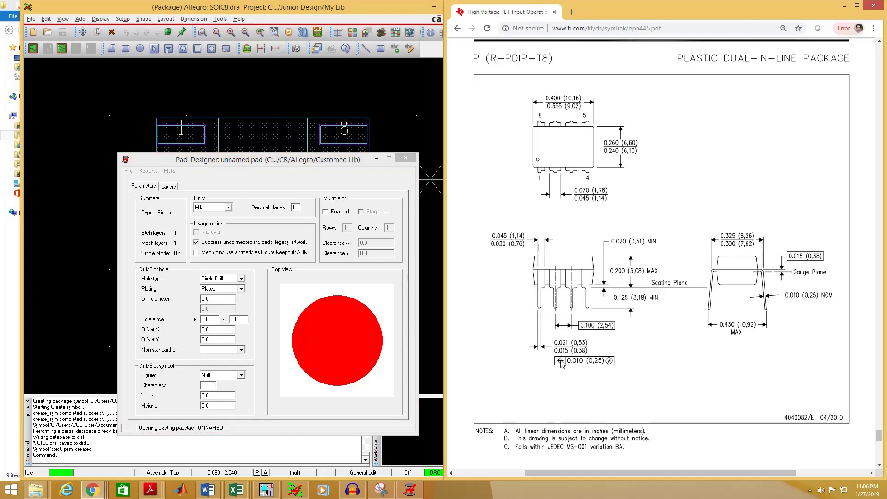
{"action": "left_click", "coordinate": [586, 342]}
{"action": "left_click", "coordinate": [212, 299]}
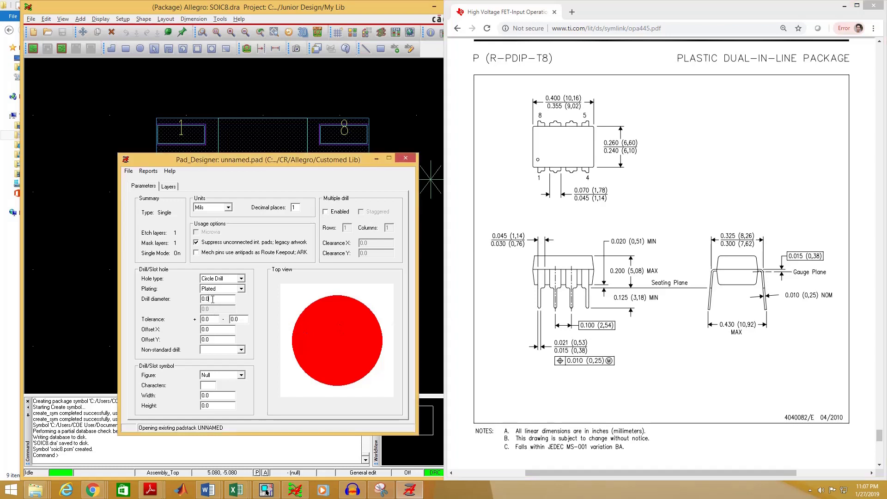
{"action": "left_click_drag", "start_coordinate": [212, 299], "coordinate": [202, 304]}
{"action": "key", "text": "Tab"}
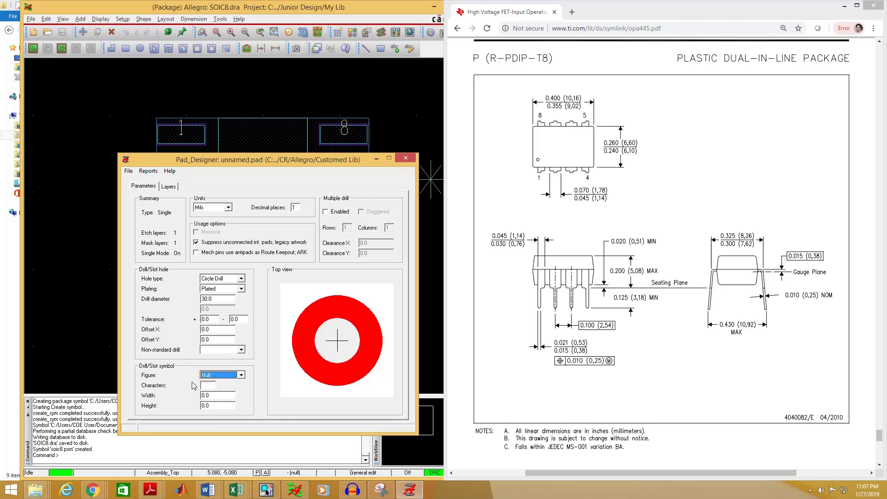
Step: Set the drill symbol figure to Circle with a size of 30 mils
{"action": "left_click", "coordinate": [236, 376]}
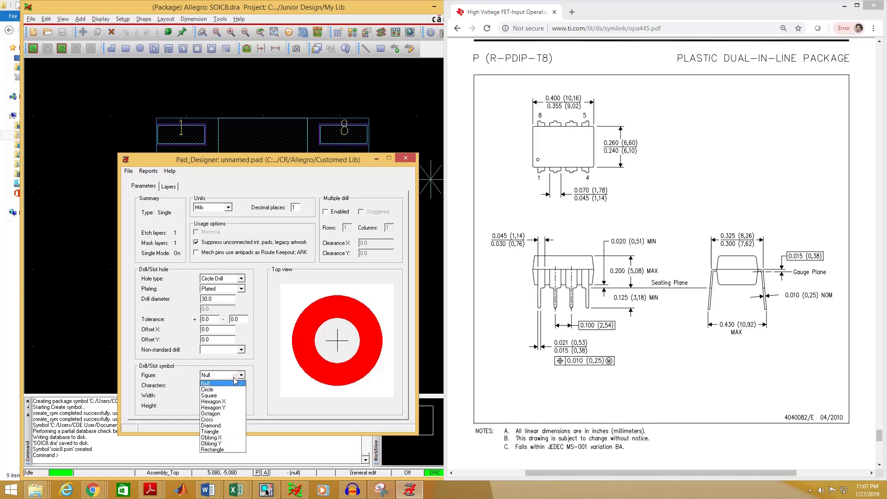
{"action": "left_click", "coordinate": [214, 391]}
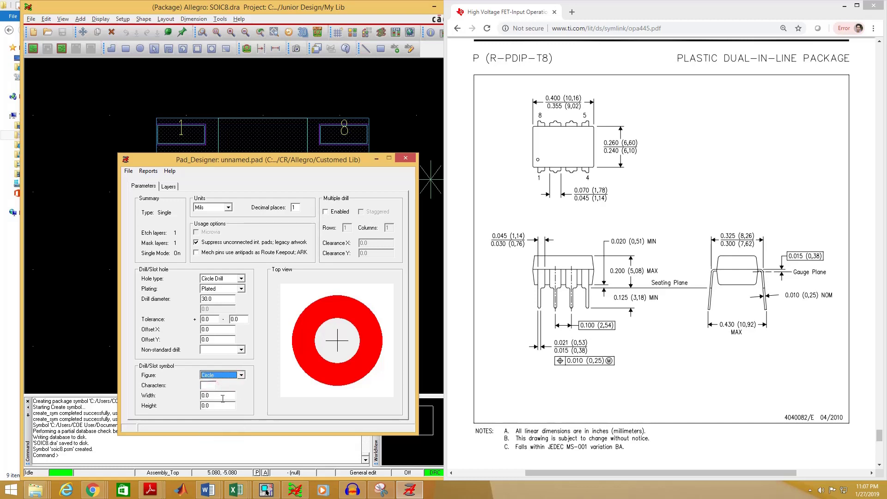
{"action": "left_click", "coordinate": [217, 396]}
{"action": "left_click", "coordinate": [220, 406]}
{"action": "type", "text": "30"}
Step: Turn off single layer mode for the padstack layers
{"action": "left_click", "coordinate": [168, 186]}
{"action": "left_click", "coordinate": [151, 212]}
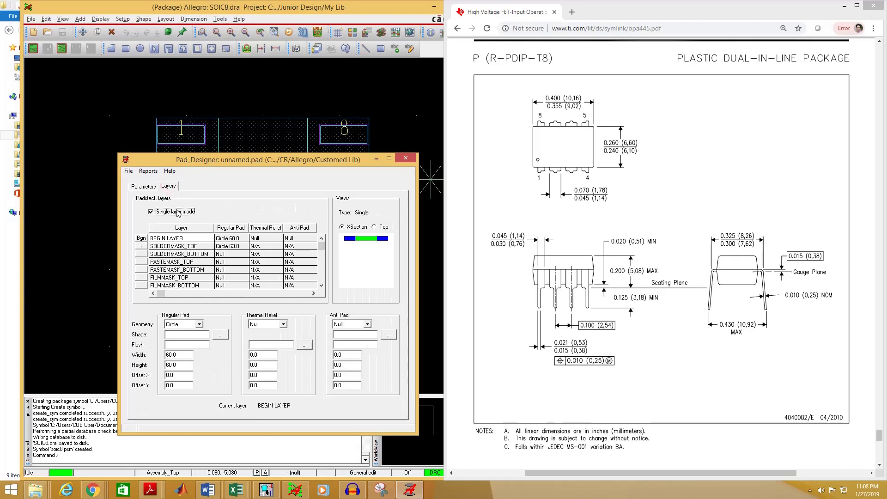
{"action": "left_click", "coordinate": [156, 214]}
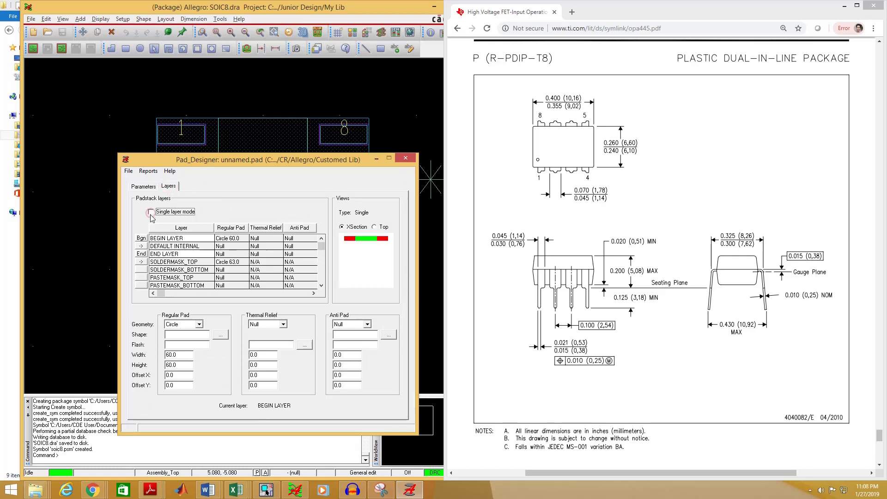
Step: Define the regular pad on BEGIN LAYER as a circle 60 mils in width and height
{"action": "left_click", "coordinate": [158, 238]}
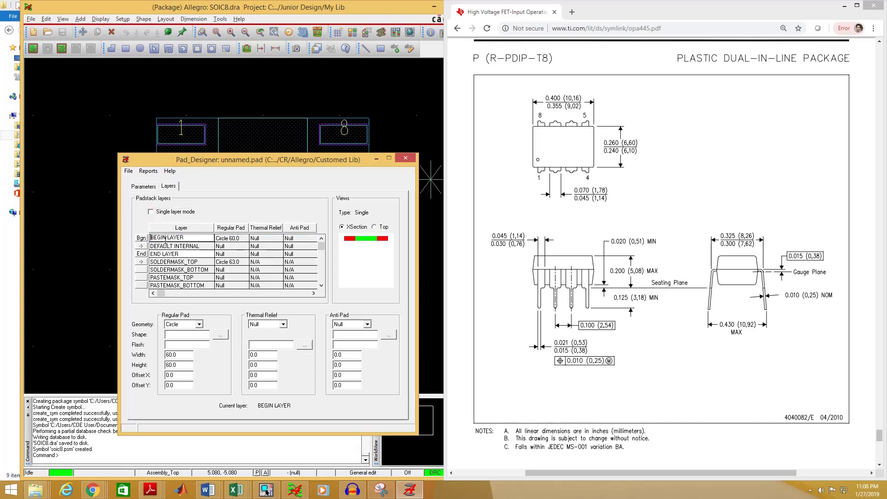
{"action": "left_click", "coordinate": [199, 325]}
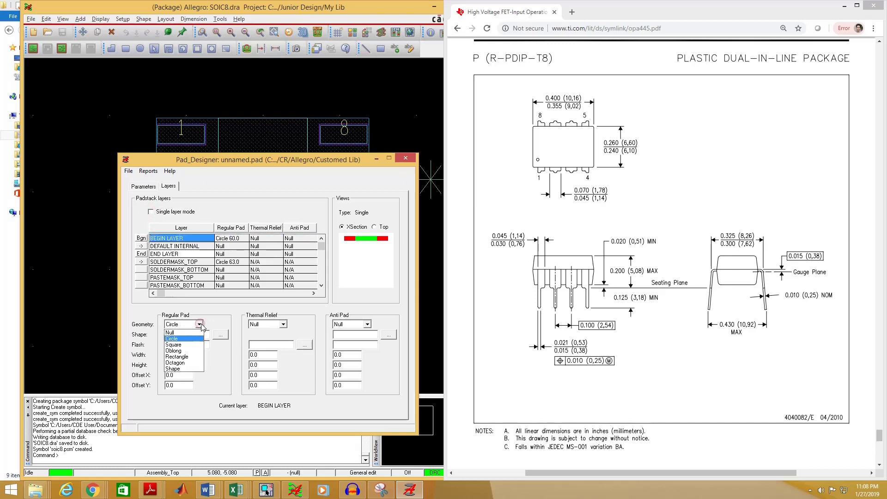
{"action": "left_click", "coordinate": [178, 339]}
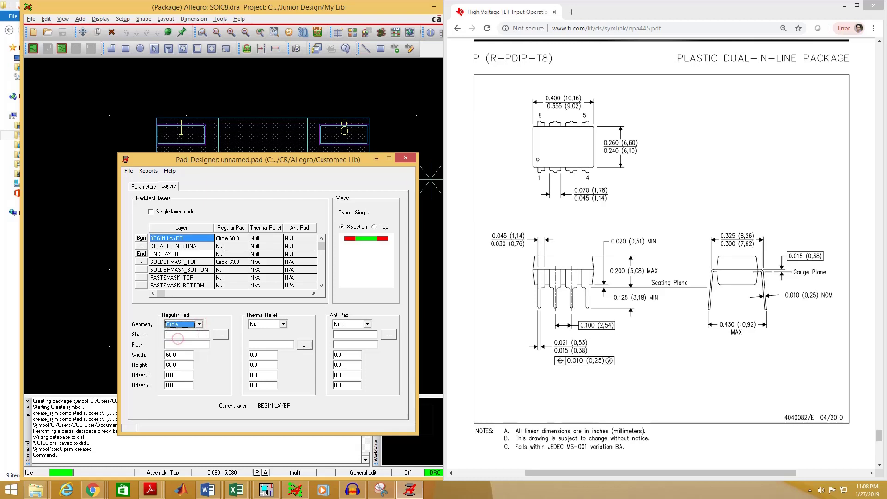
{"action": "double_click", "coordinate": [180, 355]}
{"action": "left_click", "coordinate": [178, 360]}
{"action": "left_click_drag", "start_coordinate": [182, 355], "coordinate": [164, 355]}
{"action": "type", "text": "60"}
{"action": "key", "text": "Tab"}
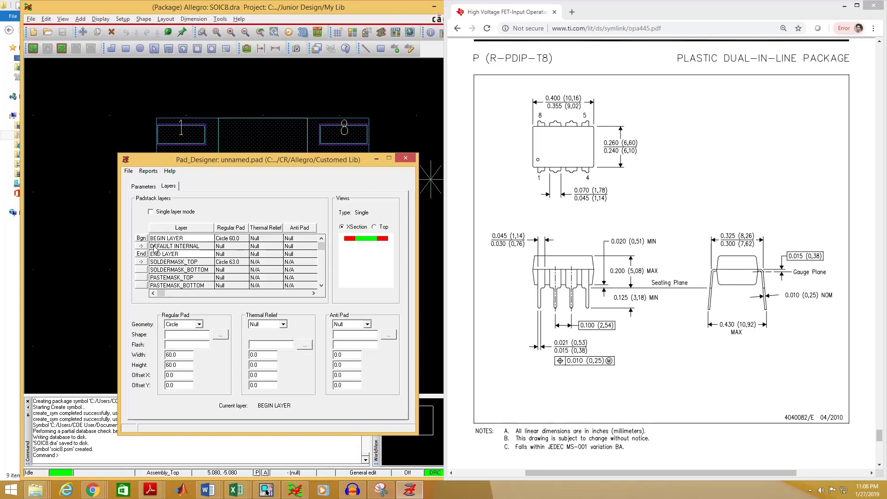
Step: Define the regular pad on DEFAULT INTERNAL as a circle 60 mils in width and height
{"action": "left_click", "coordinate": [155, 248]}
{"action": "left_click", "coordinate": [184, 326]}
{"action": "left_click", "coordinate": [174, 339]}
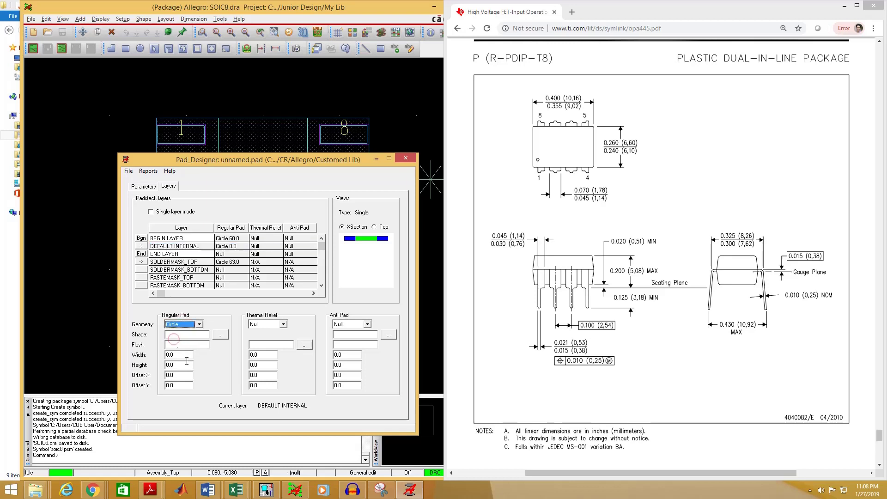
{"action": "double_click", "coordinate": [182, 355]}
{"action": "type", "text": "60"}
{"action": "left_click", "coordinate": [171, 365]}
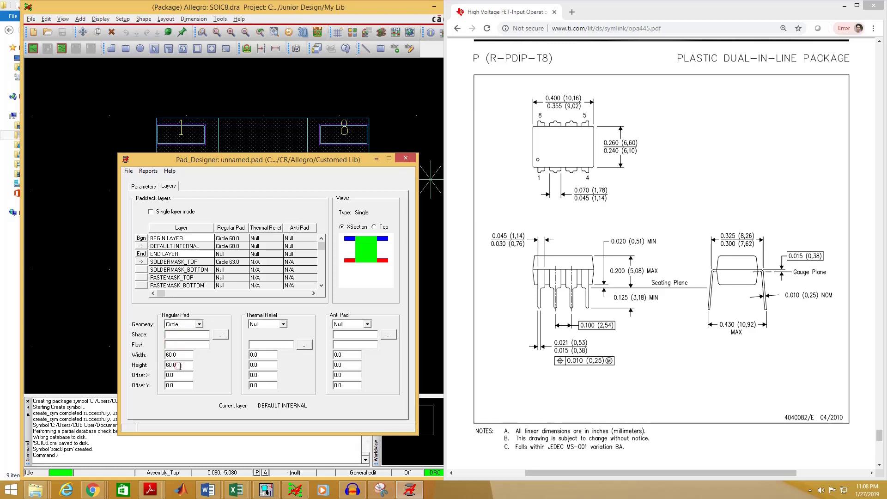
Step: Define the END LAYER regular pad as a 60 mil circle, and check the padstack in top and cross-section views
{"action": "left_click", "coordinate": [171, 254]}
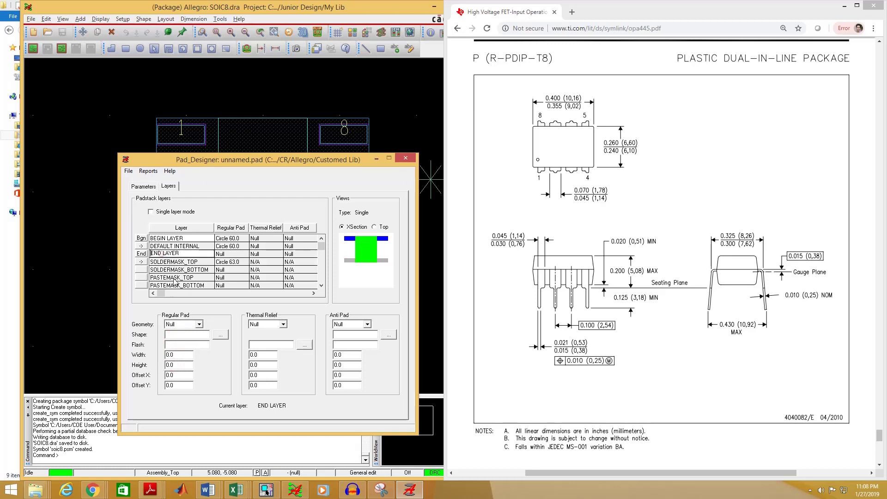
{"action": "left_click", "coordinate": [189, 328]}
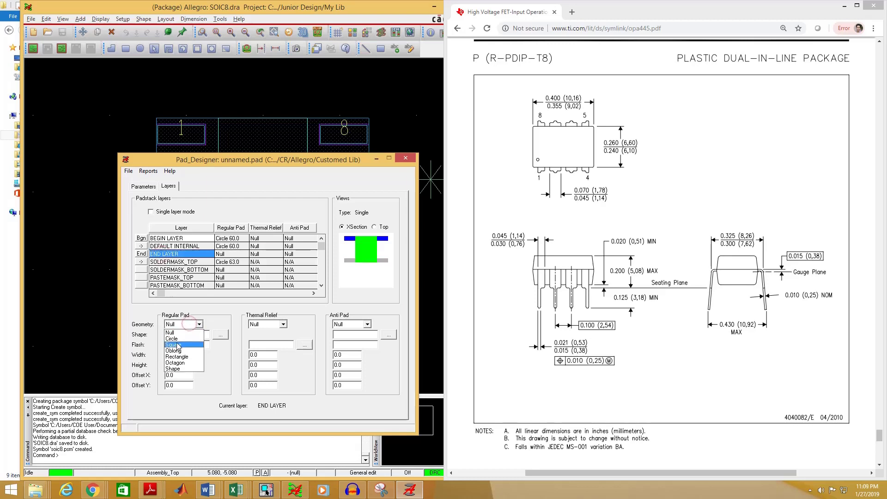
{"action": "left_click", "coordinate": [176, 338]}
{"action": "left_click", "coordinate": [189, 355]}
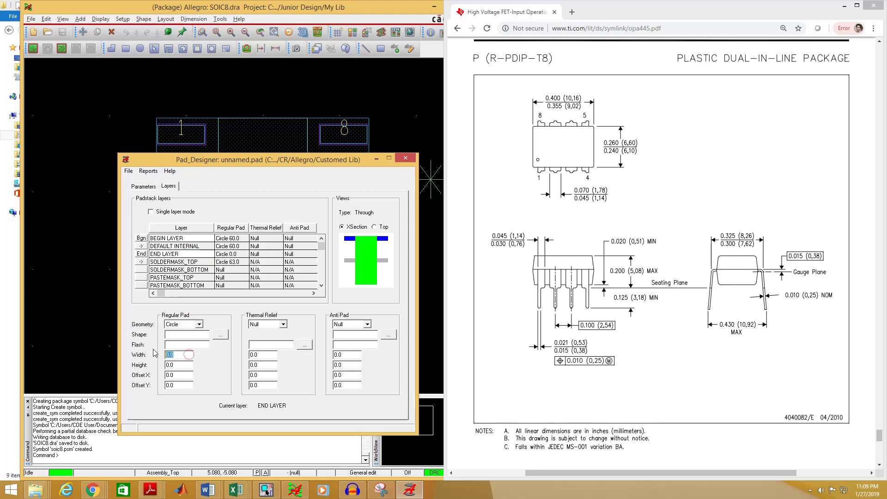
{"action": "type", "text": "60"}
{"action": "left_click", "coordinate": [183, 365]}
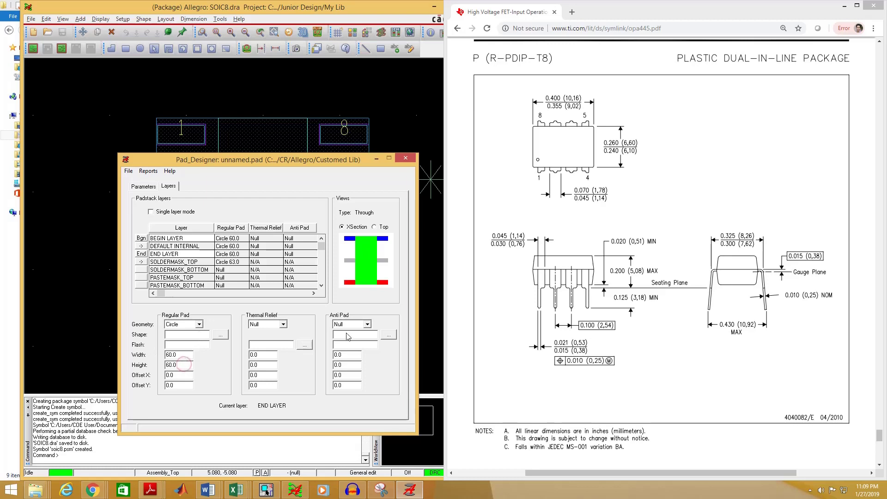
{"action": "left_click", "coordinate": [374, 227]}
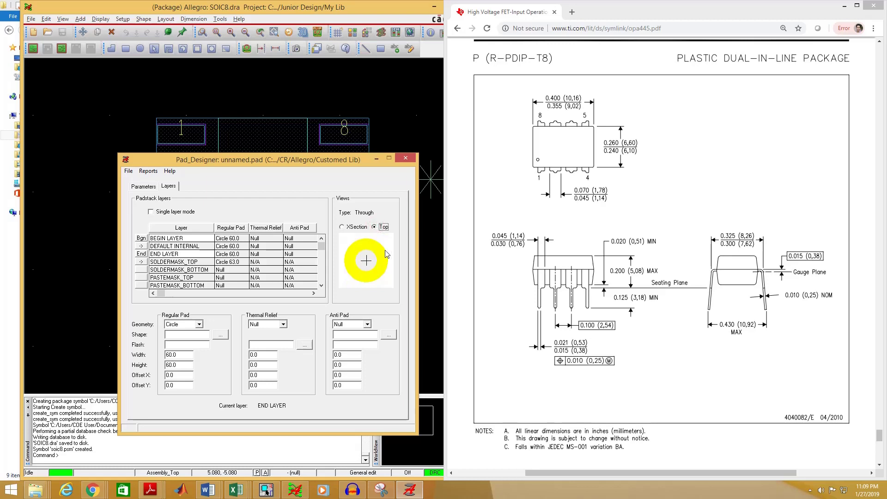
{"action": "left_click", "coordinate": [346, 228]}
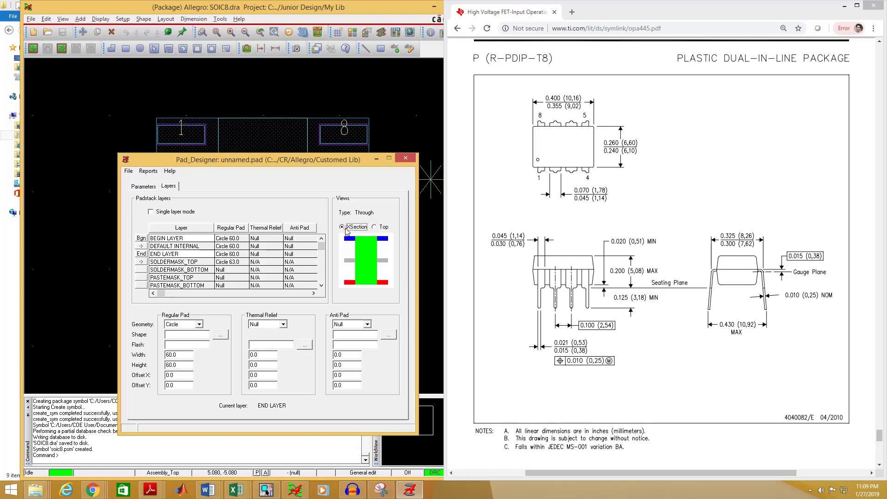
Step: Set the SOLDERMASK_TOP circular opening to 65 mils in width and height
{"action": "left_click", "coordinate": [161, 262]}
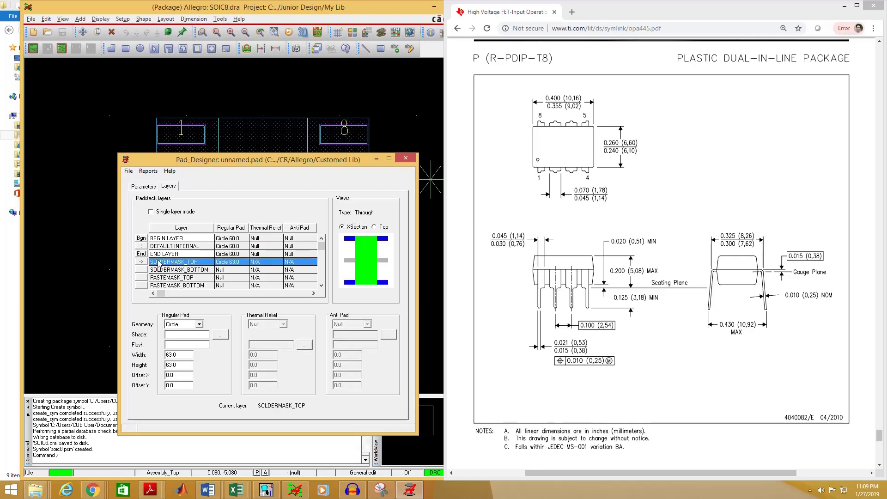
{"action": "double_click", "coordinate": [185, 358]}
{"action": "type", "text": "65"}
{"action": "key", "text": "Return"}
{"action": "double_click", "coordinate": [185, 365]}
{"action": "type", "text": "6"}
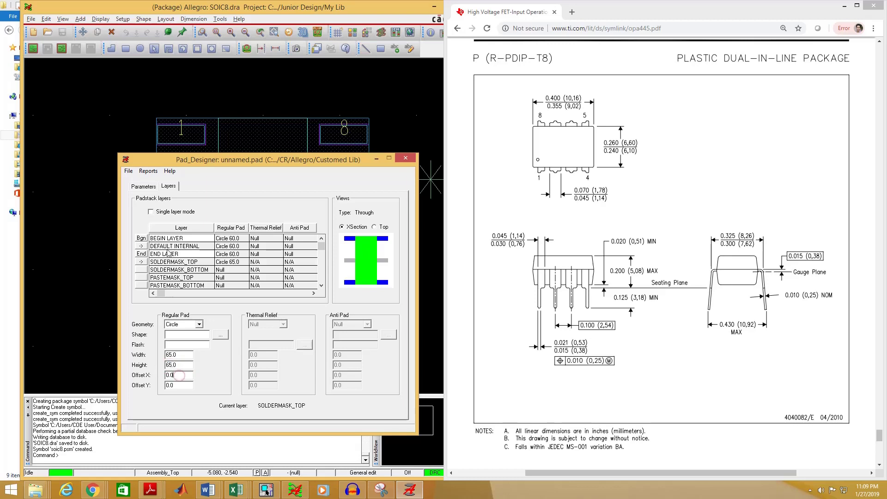
Step: Define the SOLDERMASK_BOTTOM opening as a circle 65 mils in width and height
{"action": "left_click", "coordinate": [157, 271]}
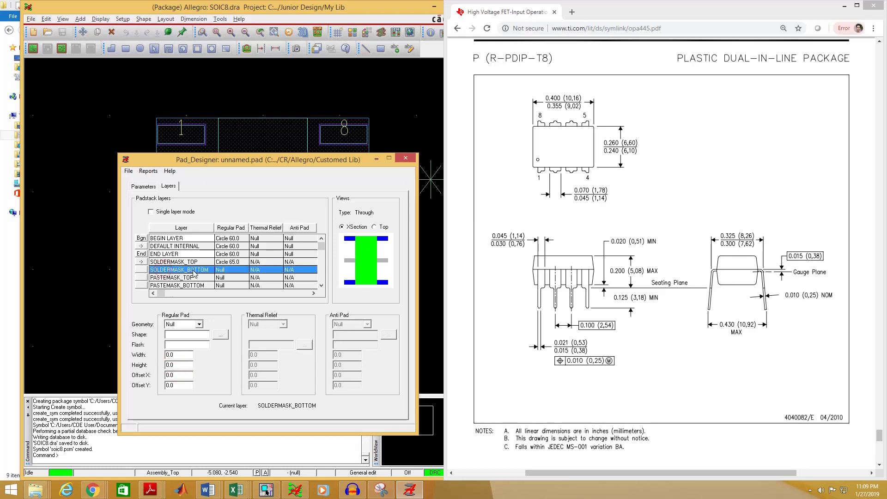
{"action": "left_click", "coordinate": [199, 324]}
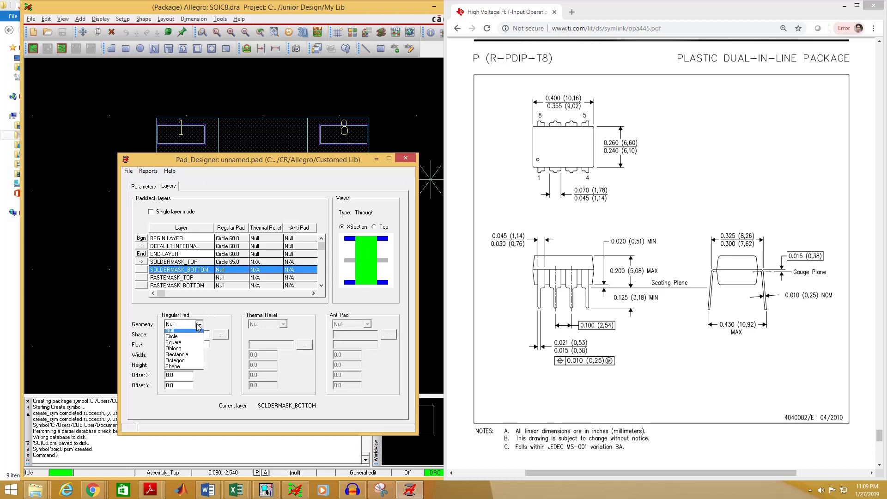
{"action": "left_click", "coordinate": [177, 337]}
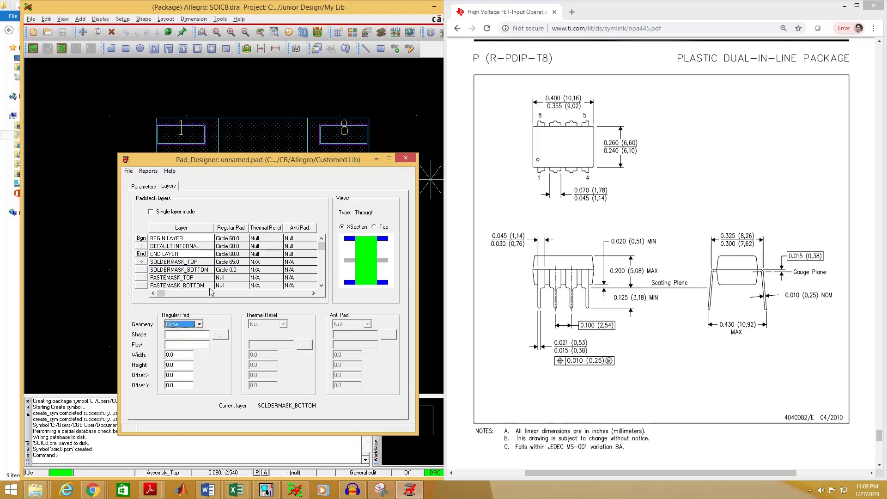
{"action": "double_click", "coordinate": [171, 354]}
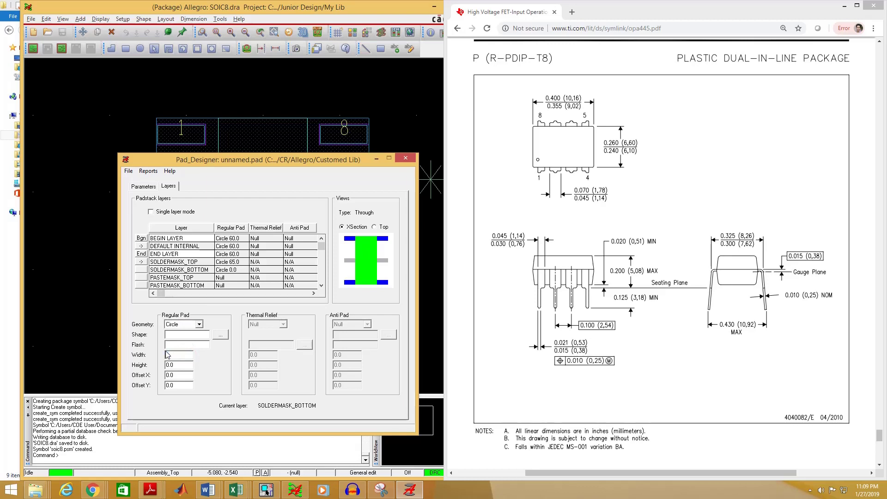
{"action": "type", "text": "65.0"}
{"action": "left_click", "coordinate": [184, 355]}
Step: Save the padstack as pad2 in the Junior Design/My Lib folder and close Pad Designer
{"action": "left_click", "coordinate": [129, 171]}
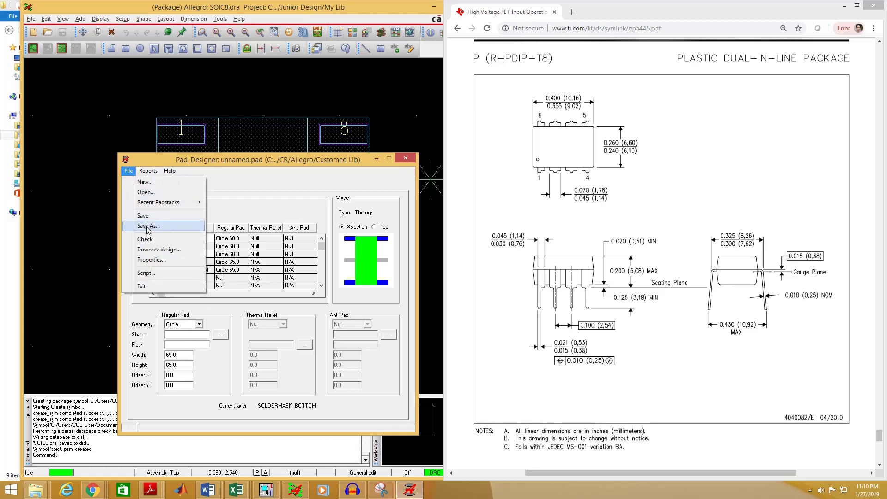
{"action": "left_click", "coordinate": [148, 228]}
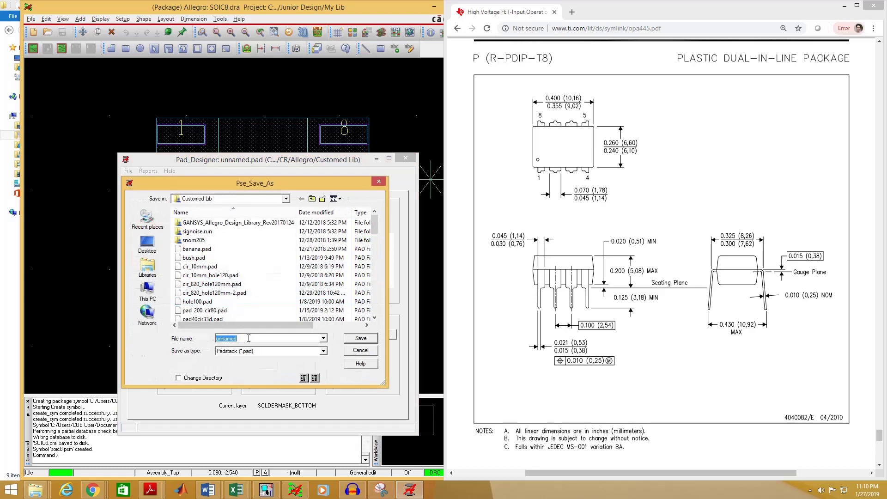
{"action": "type", "text": "pad"}
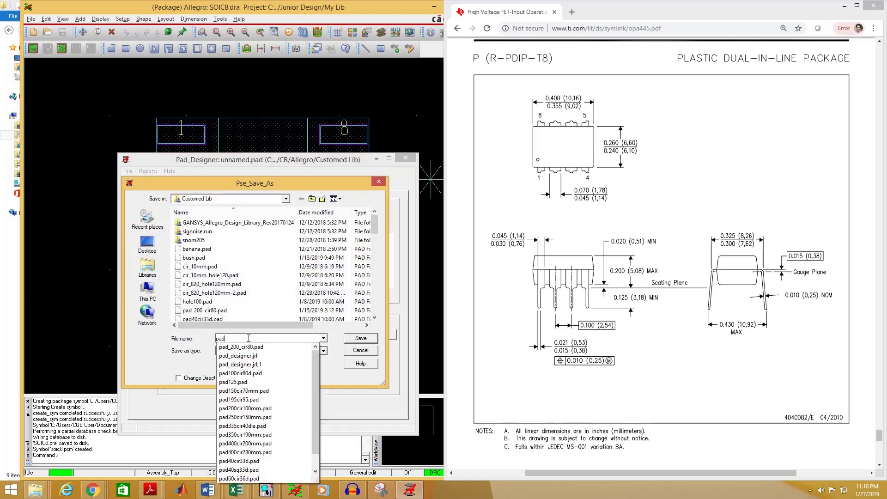
{"action": "type", "text": "2"}
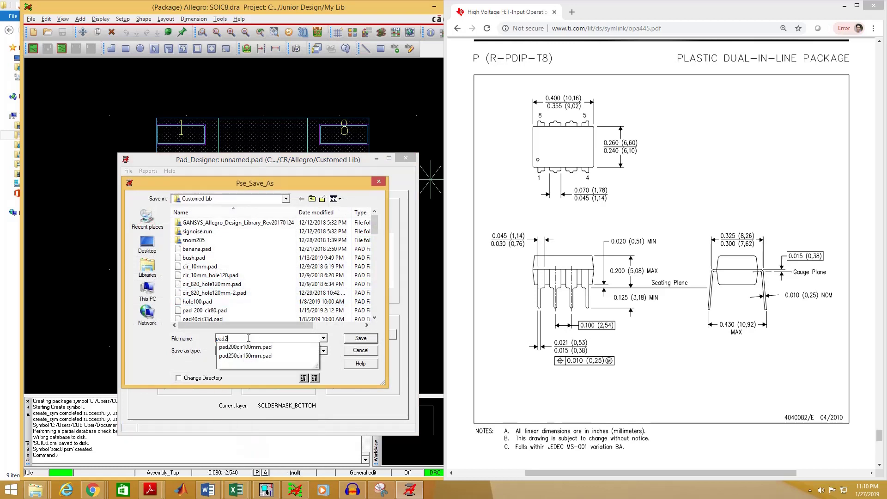
{"action": "left_click", "coordinate": [313, 199]}
{"action": "left_click", "coordinate": [313, 199]}
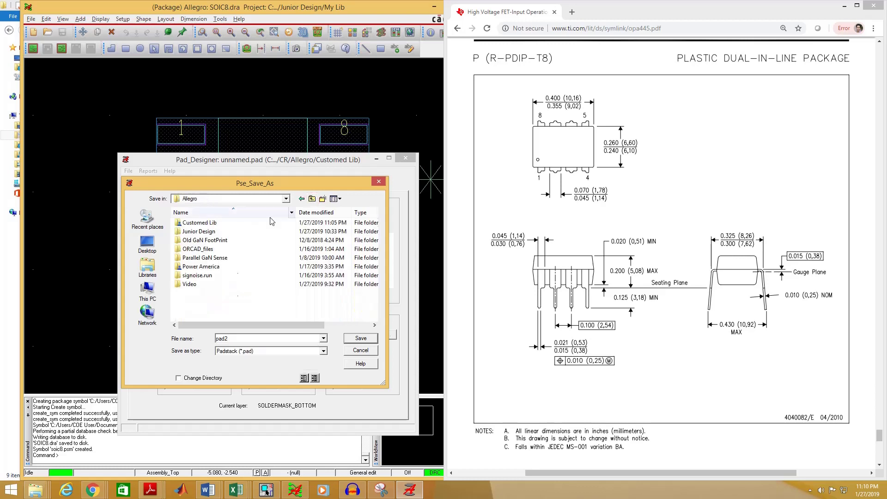
{"action": "double_click", "coordinate": [191, 232]}
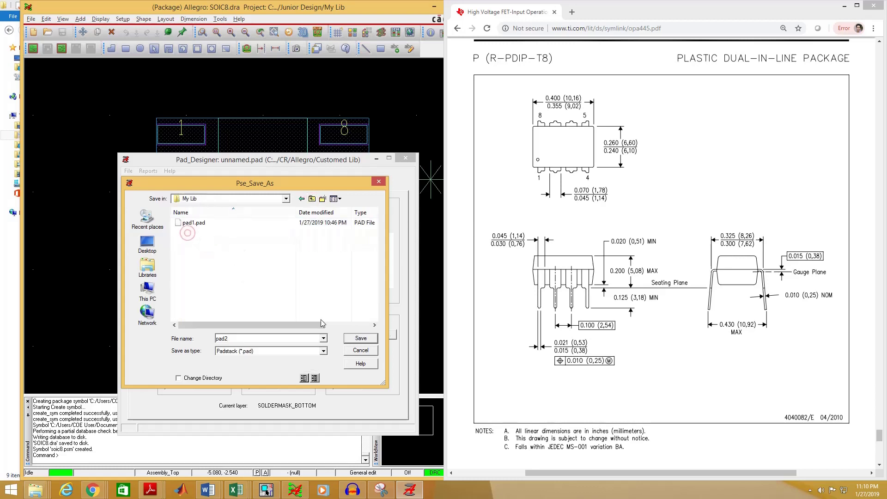
{"action": "left_click", "coordinate": [358, 339]}
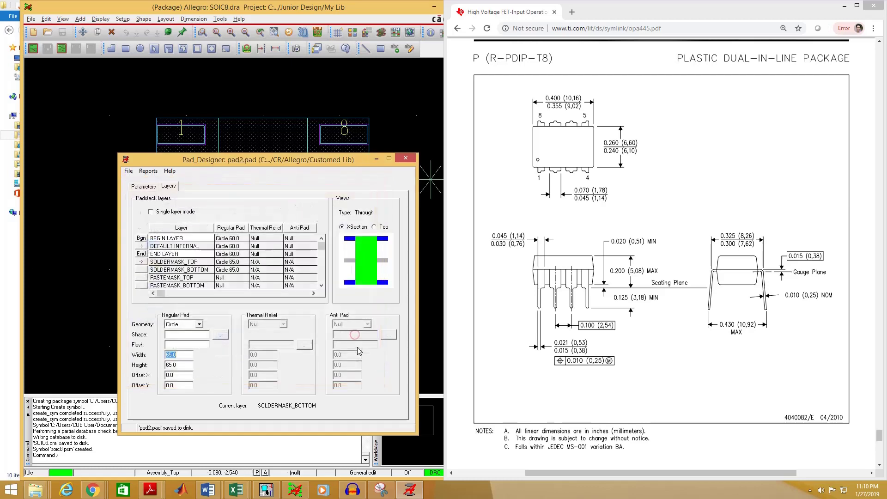
{"action": "left_click", "coordinate": [405, 160]}
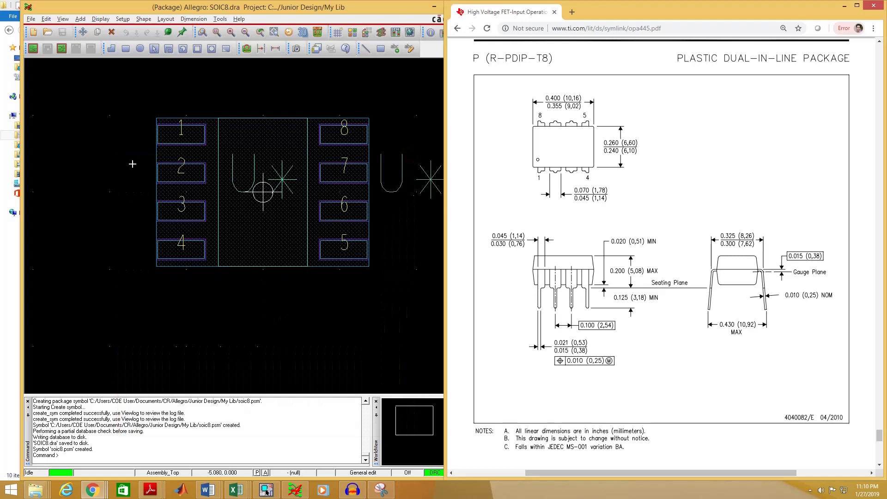
Step: Create a new package symbol (wizard) drawing named DIP8.dra in the My Lib folder
{"action": "left_click", "coordinate": [156, 79]}
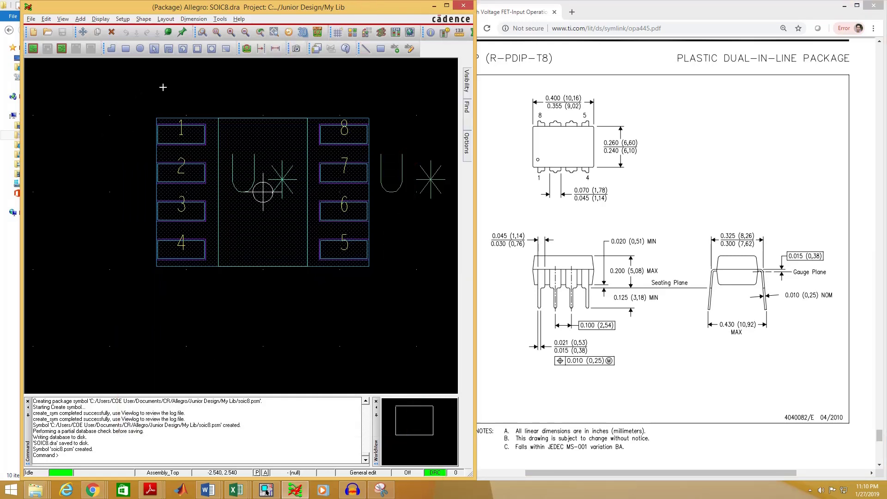
{"action": "left_click", "coordinate": [36, 22]}
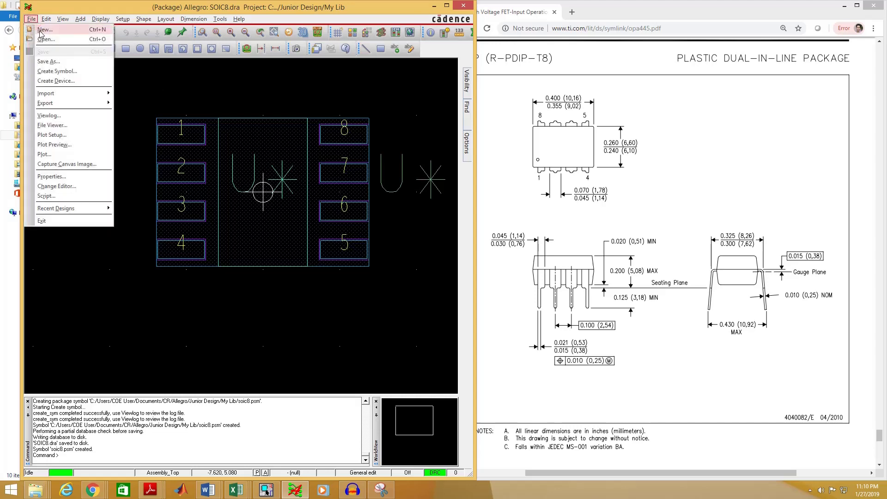
{"action": "left_click", "coordinate": [45, 32]}
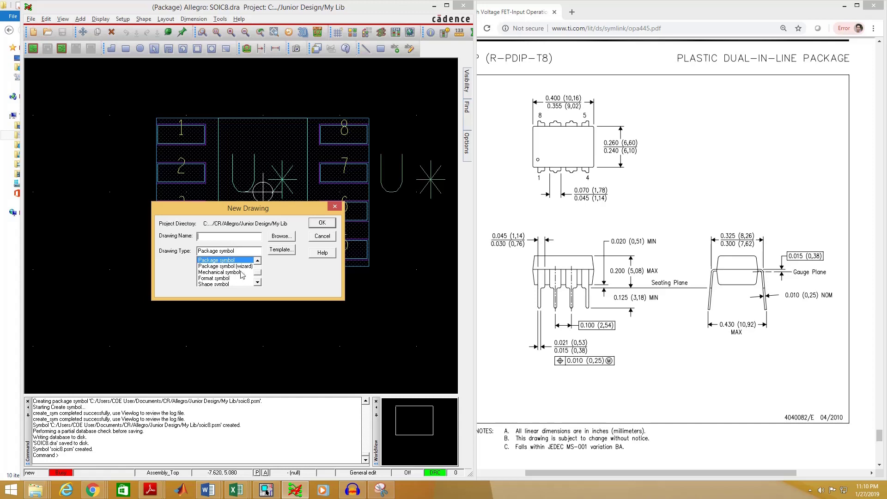
{"action": "left_click", "coordinate": [240, 267]}
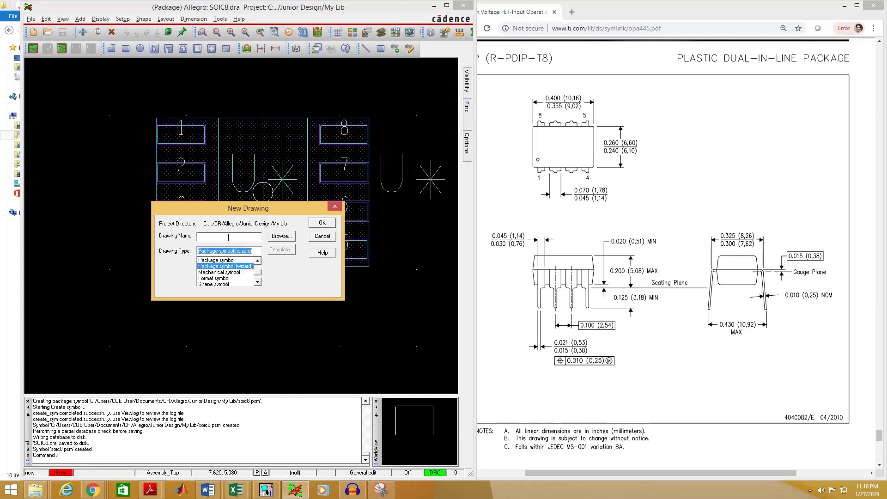
{"action": "left_click", "coordinate": [248, 236]}
{"action": "left_click", "coordinate": [278, 237]}
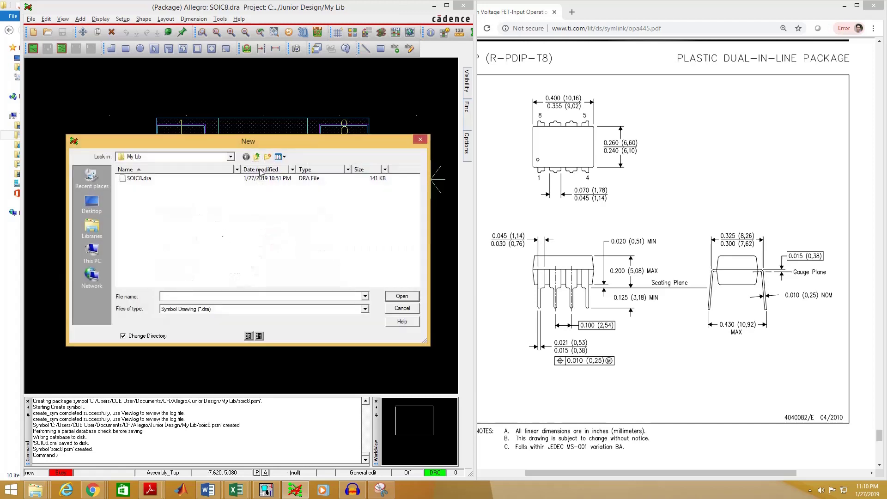
{"action": "left_click", "coordinate": [396, 296]}
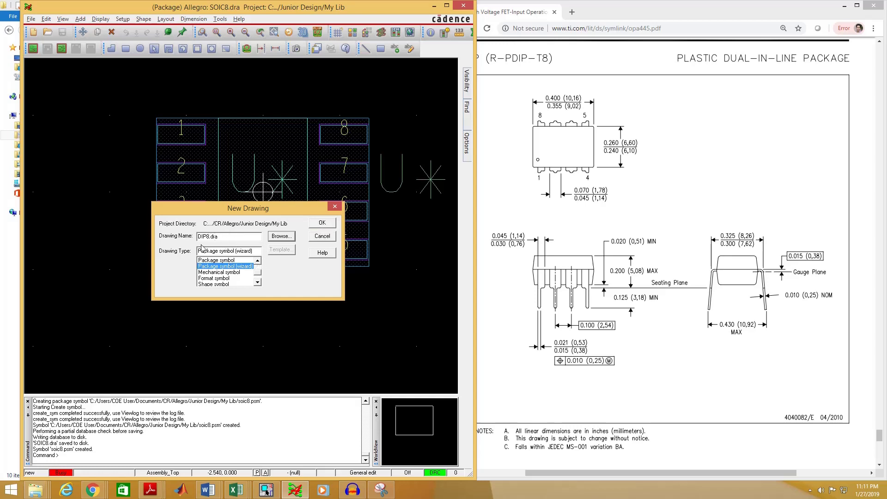
{"action": "left_click", "coordinate": [323, 225]}
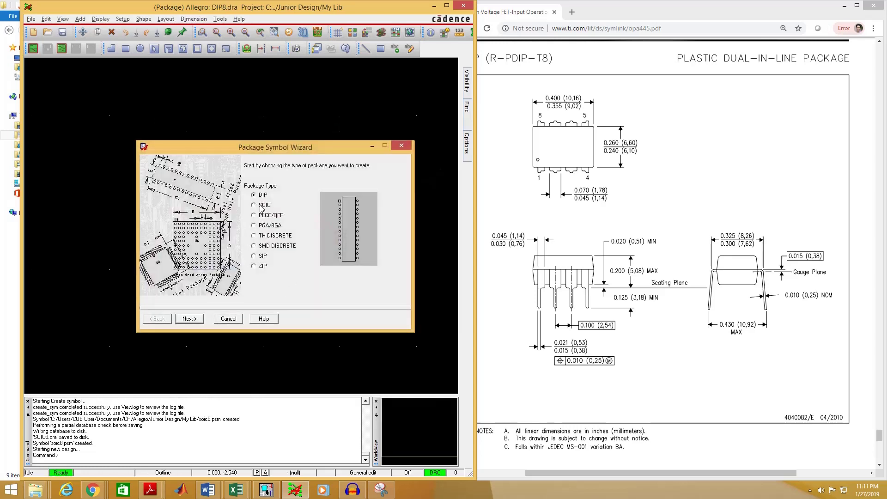
Step: Choose DIP as the package type and load the default Cadence supplied template
{"action": "left_click", "coordinate": [261, 208]}
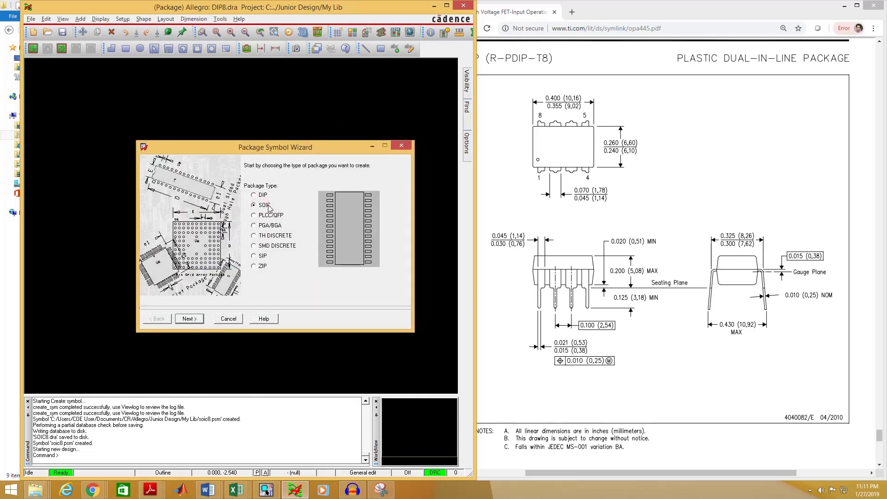
{"action": "left_click", "coordinate": [254, 195]}
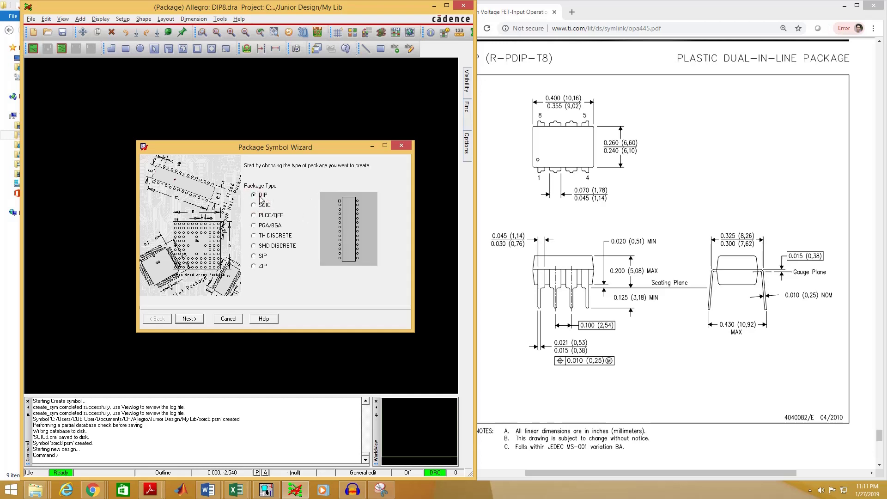
{"action": "left_click", "coordinate": [190, 319]}
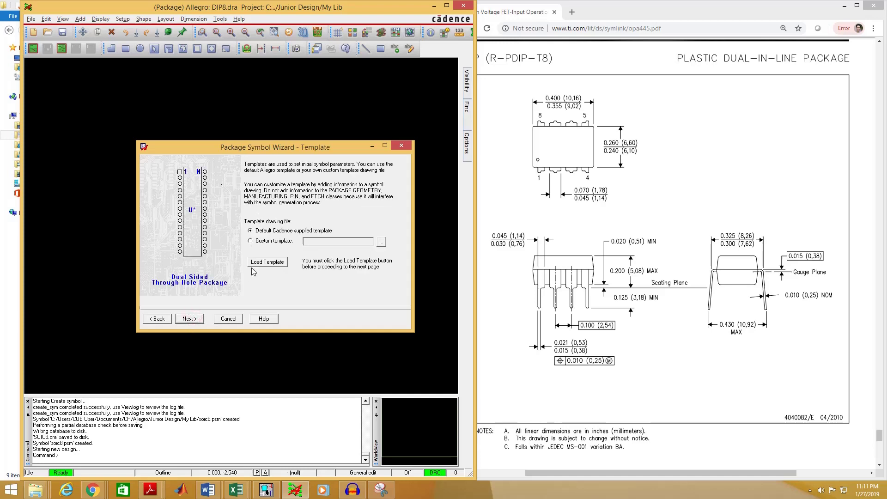
{"action": "left_click", "coordinate": [267, 262]}
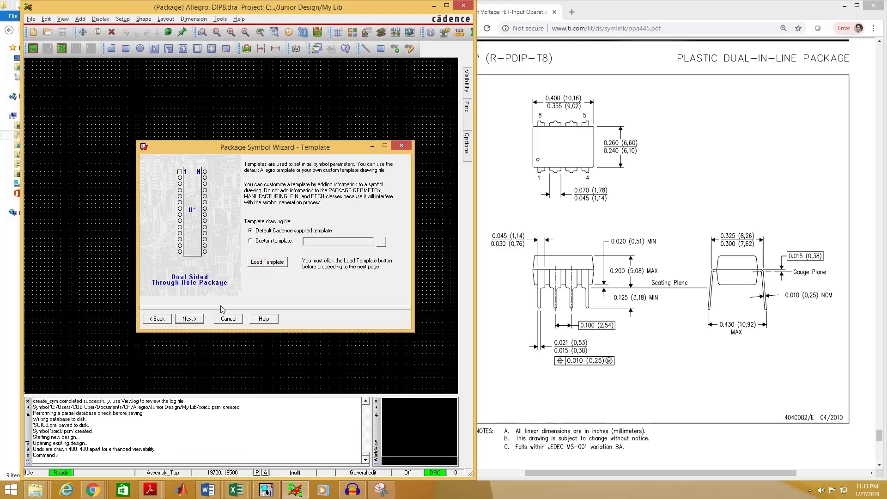
{"action": "left_click", "coordinate": [189, 318]}
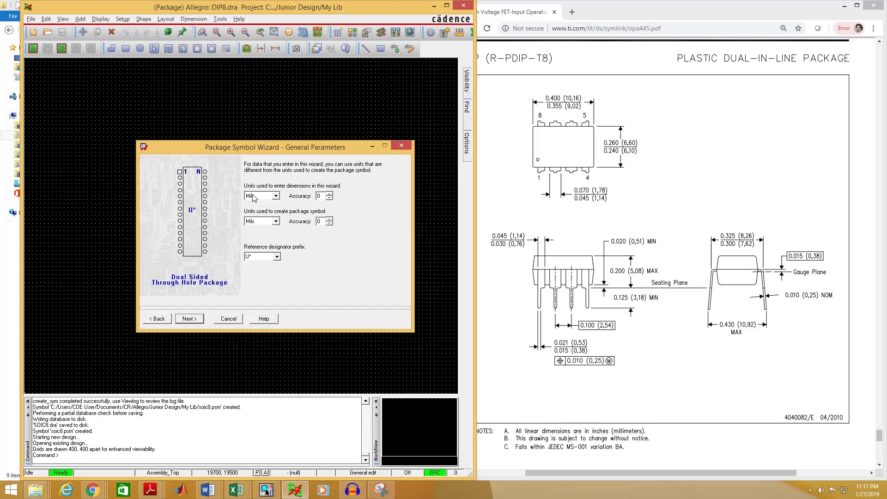
Step: Use mils as the unit for entering dimensions in the package symbol wizard
{"action": "left_click", "coordinate": [258, 199]}
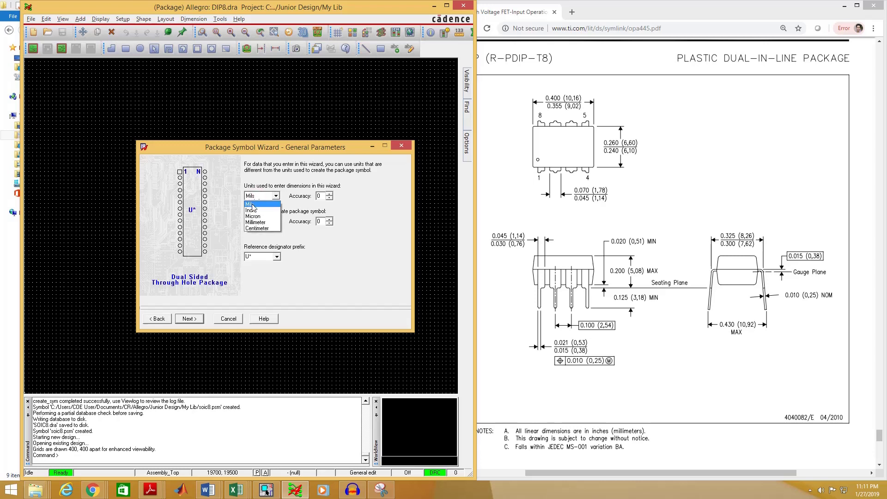
{"action": "left_click", "coordinate": [253, 204]}
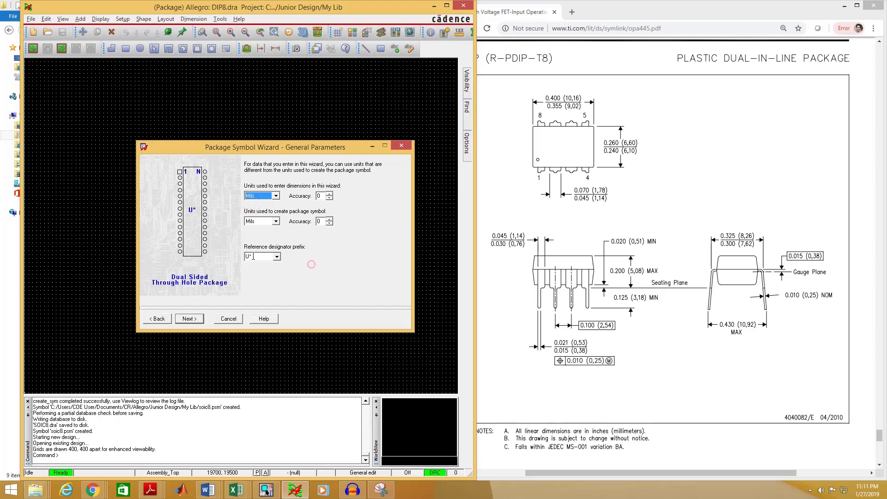
{"action": "left_click", "coordinate": [189, 320]}
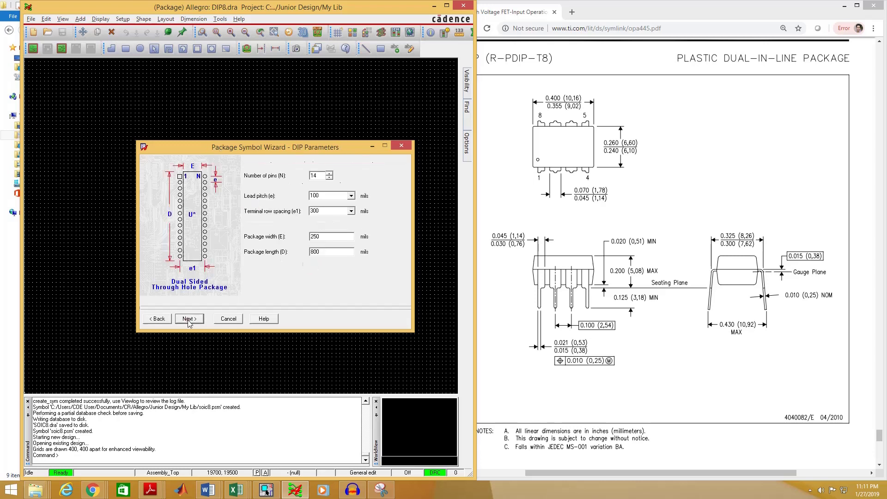
Step: Set the DIP parameters to 8 pins, and enter the lead pitch, terminal row spacing and package length from the datasheet
{"action": "left_click_drag", "start_coordinate": [319, 176], "coordinate": [309, 177]}
{"action": "double_click", "coordinate": [325, 198]}
{"action": "double_click", "coordinate": [324, 211]}
{"action": "double_click", "coordinate": [334, 251]}
{"action": "left_click", "coordinate": [188, 320]}
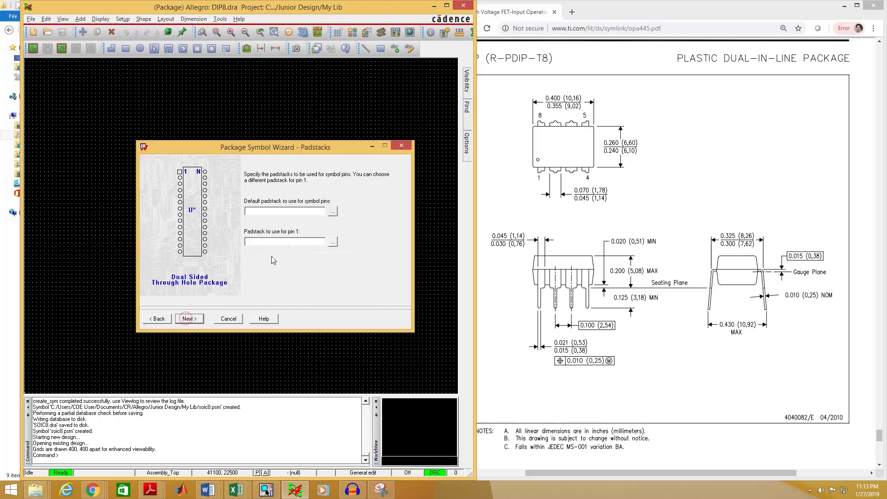
Step: Assign pad2 as the padstack for all symbol pins, including pin 1
{"action": "left_click", "coordinate": [333, 212]}
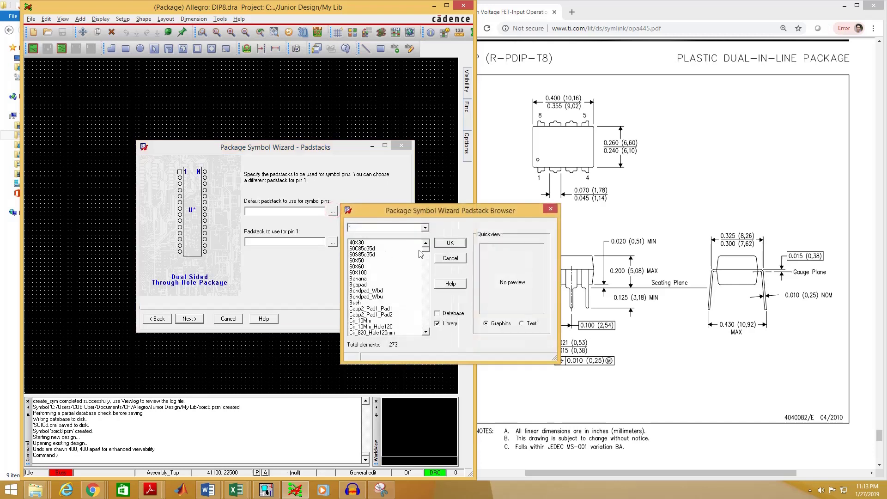
{"action": "left_click_drag", "start_coordinate": [426, 251], "coordinate": [427, 270]}
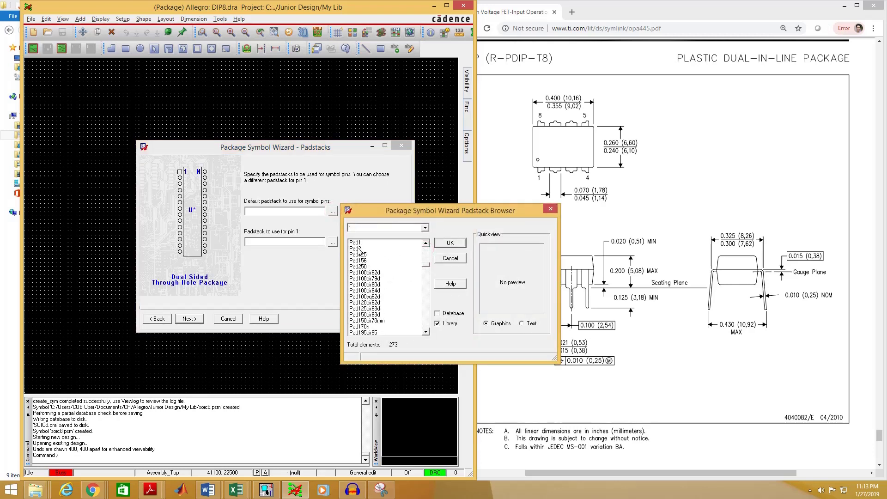
{"action": "left_click", "coordinate": [359, 250]}
{"action": "left_click", "coordinate": [446, 244]}
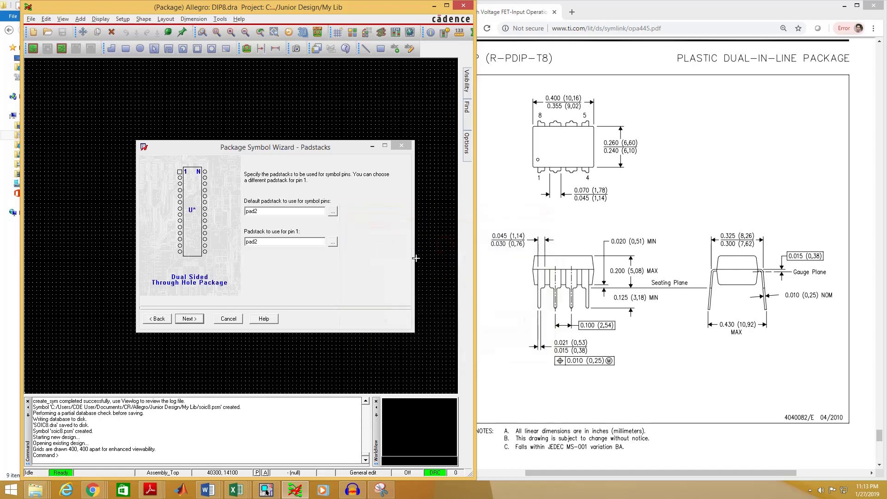
{"action": "left_click", "coordinate": [194, 318]}
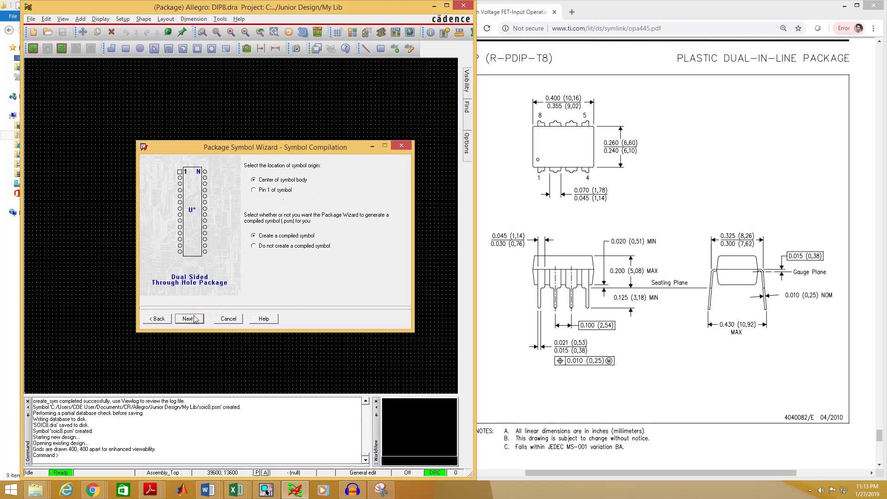
Step: Generate the compiled DIP8 symbol with its origin at the body center, and save the drawing over the existing DIP8.dra
{"action": "left_click", "coordinate": [193, 319]}
{"action": "left_click", "coordinate": [191, 321]}
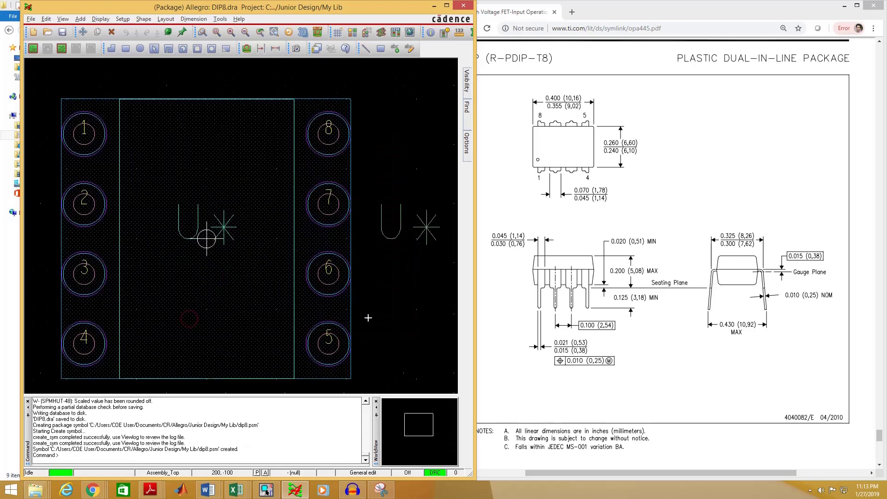
{"action": "scroll", "coordinate": [235, 205], "scroll_direction": "down", "scroll_amount": 2}
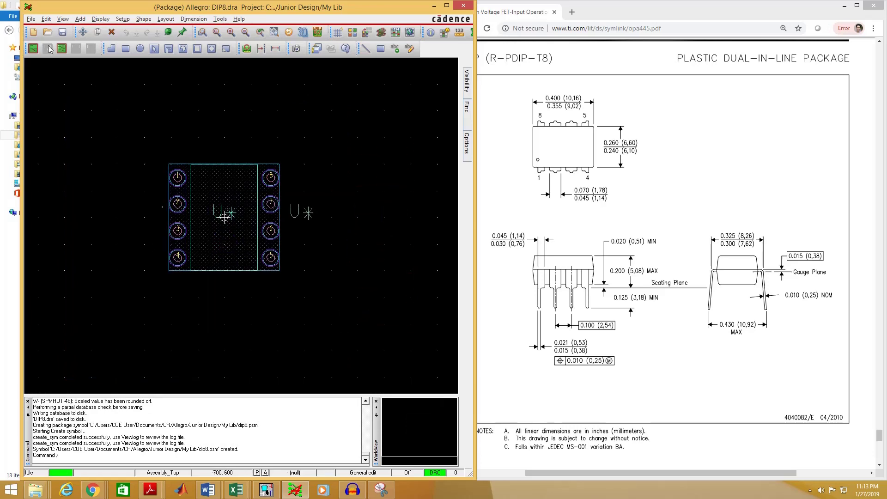
{"action": "left_click", "coordinate": [62, 32]}
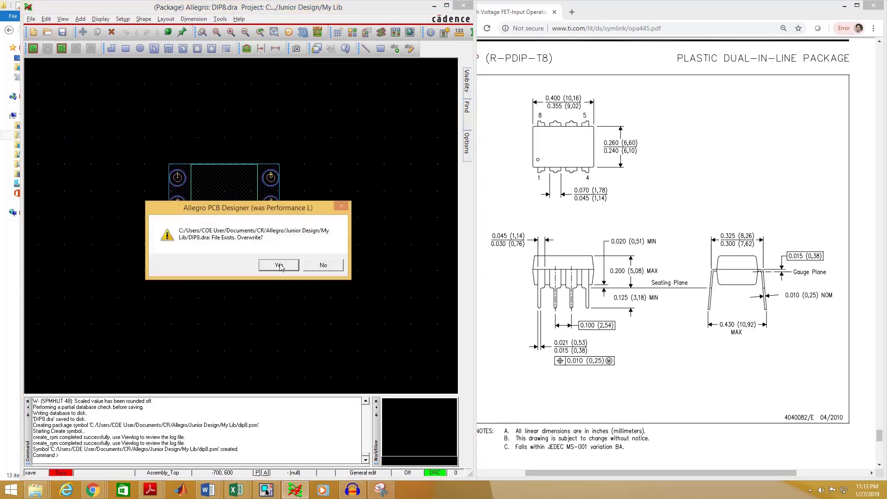
{"action": "left_click", "coordinate": [279, 265]}
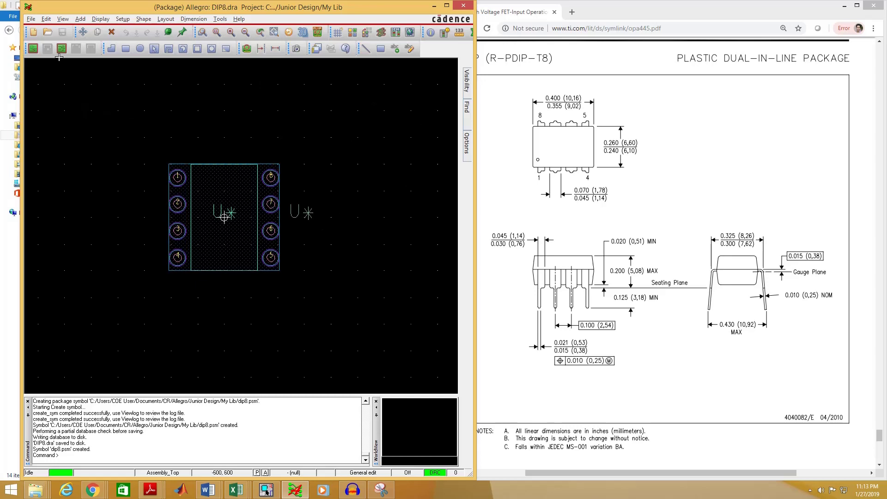
Step: Create a new drawing of type Board named test in the My Lib directory
{"action": "left_click", "coordinate": [33, 31]}
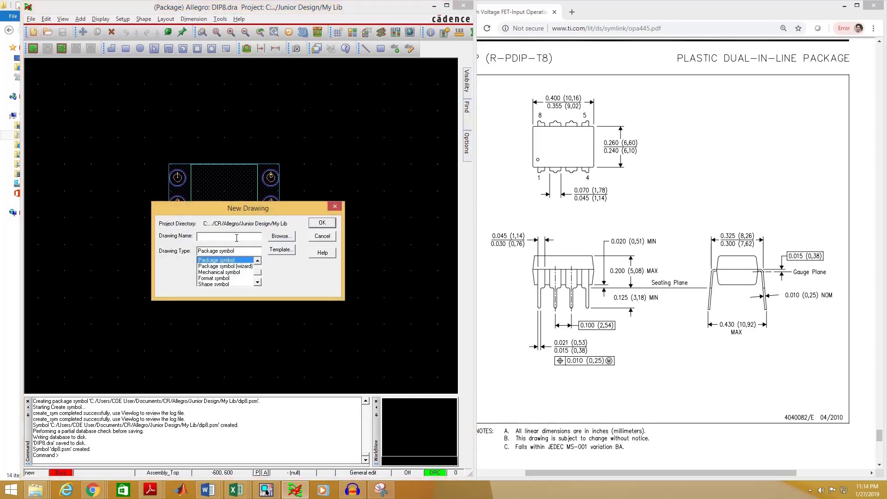
{"action": "type", "text": "test"}
{"action": "left_click", "coordinate": [257, 261]}
{"action": "left_click", "coordinate": [257, 261]}
{"action": "left_click", "coordinate": [257, 261]}
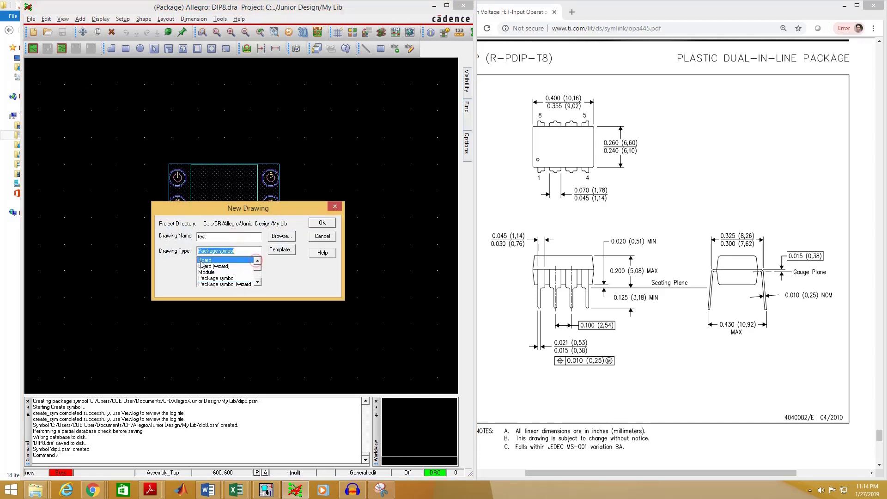
{"action": "left_click", "coordinate": [323, 223]}
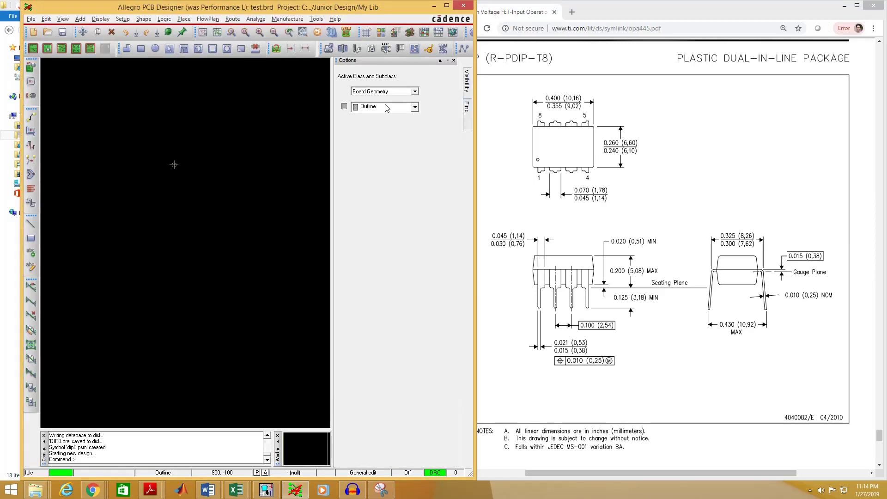
Step: Start manual placement with library definitions enabled, and list the package symbols available for the board
{"action": "left_click", "coordinate": [446, 5]}
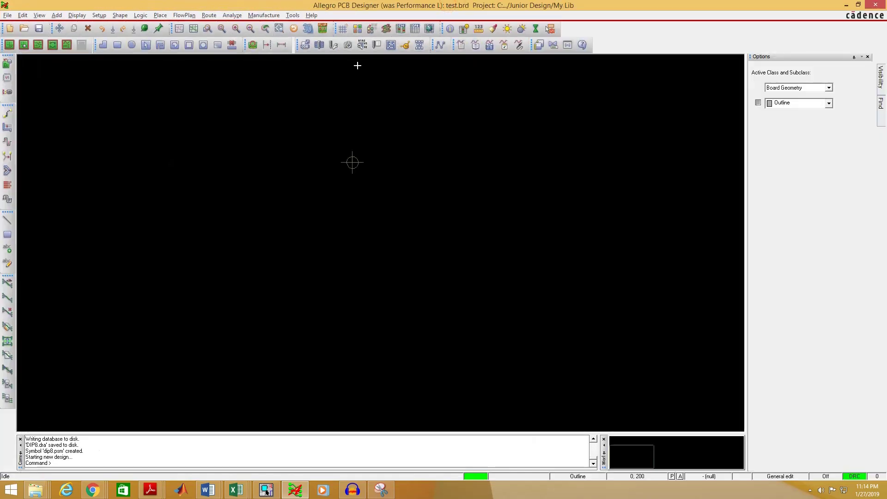
{"action": "left_click", "coordinate": [161, 15]}
{"action": "left_click", "coordinate": [174, 26]}
{"action": "left_click", "coordinate": [602, 146]}
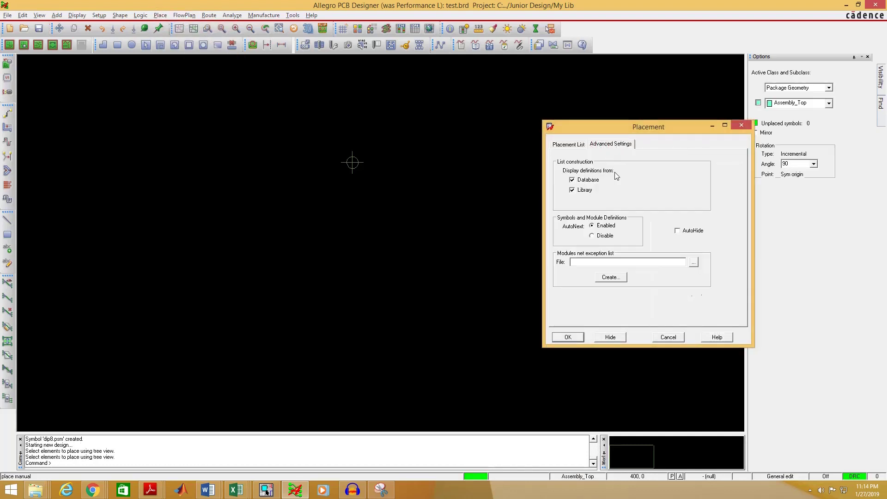
{"action": "left_click", "coordinate": [571, 189]}
{"action": "left_click", "coordinate": [568, 145]}
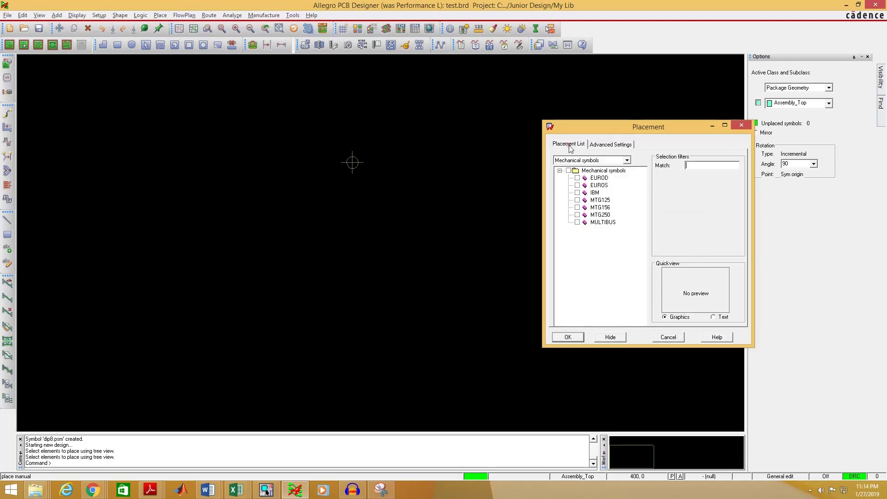
{"action": "left_click", "coordinate": [590, 160]}
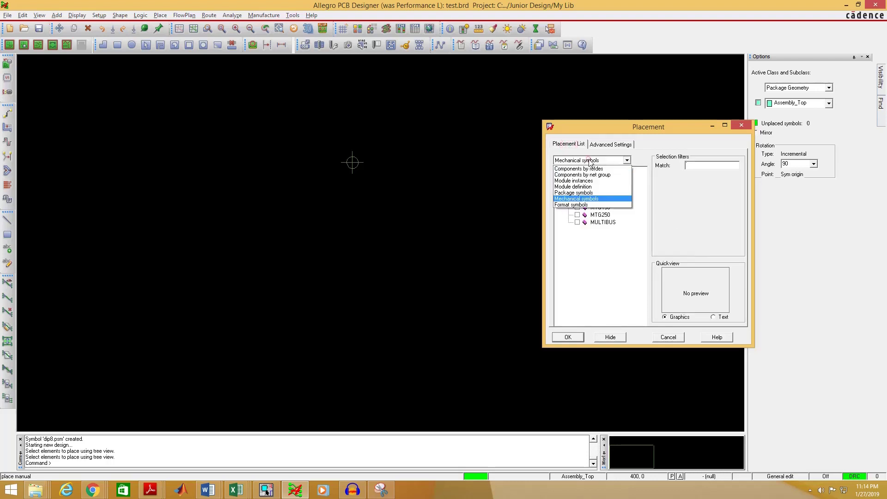
{"action": "left_click", "coordinate": [594, 192]}
Step: Find the DIP8 package symbol in the placement list and place it on the board at about (-100, -100)
{"action": "scroll", "coordinate": [644, 181], "scroll_direction": "down", "scroll_amount": 3}
{"action": "scroll", "coordinate": [644, 180], "scroll_direction": "up", "scroll_amount": 3}
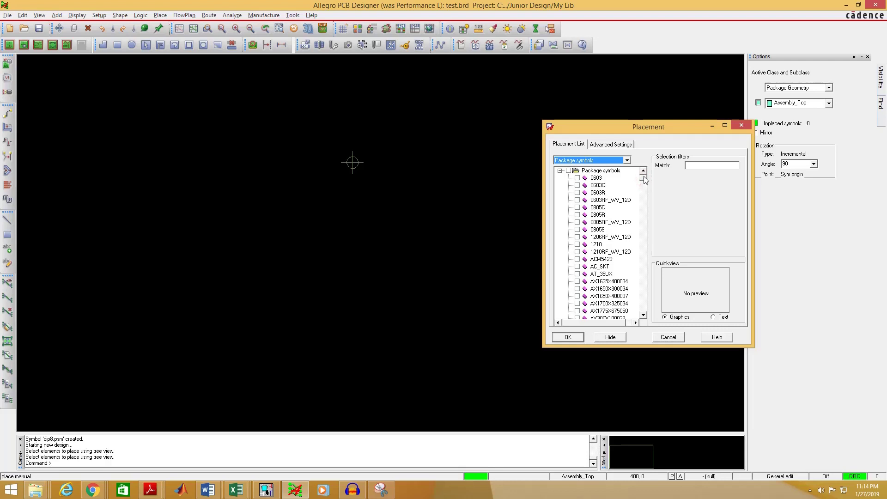
{"action": "scroll", "coordinate": [645, 183], "scroll_direction": "down", "scroll_amount": 3}
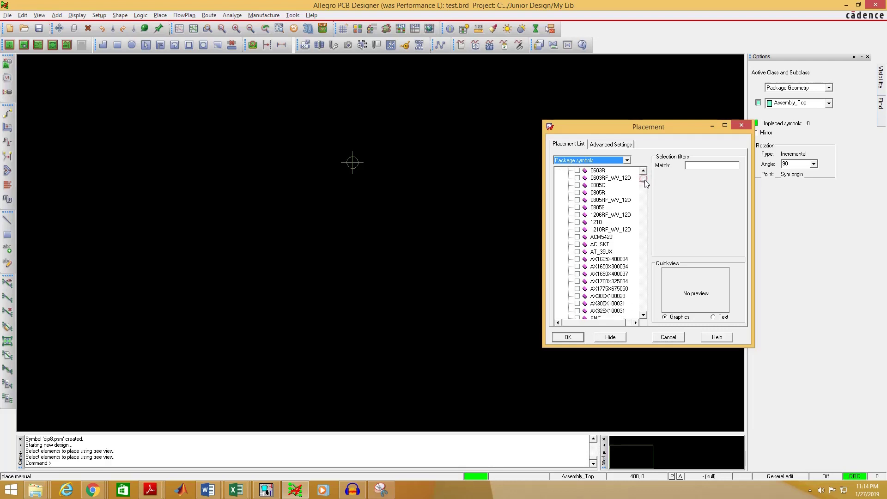
{"action": "left_click_drag", "start_coordinate": [645, 183], "coordinate": [645, 193]}
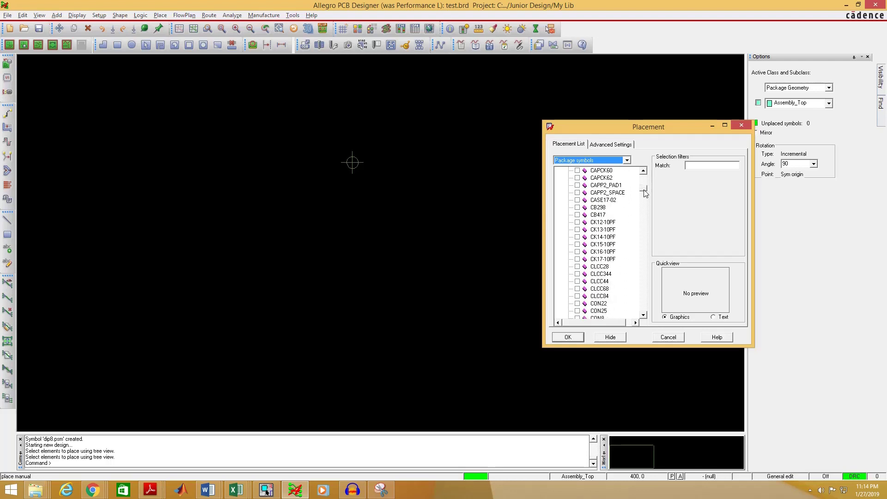
{"action": "scroll", "coordinate": [644, 315], "scroll_direction": "down", "scroll_amount": 5}
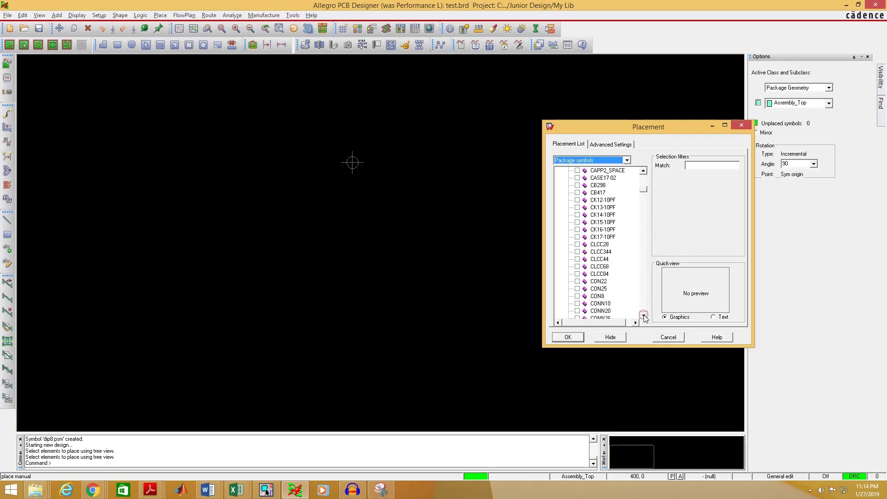
{"action": "scroll", "coordinate": [645, 318], "scroll_direction": "down", "scroll_amount": 9}
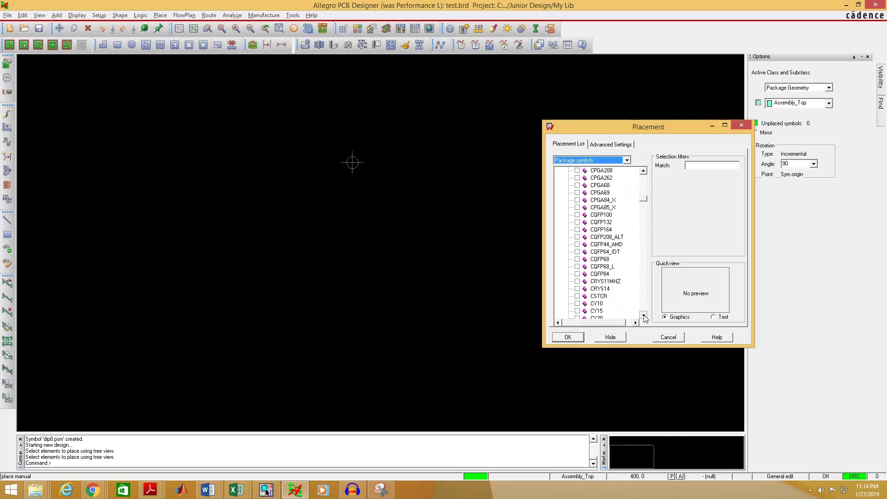
{"action": "scroll", "coordinate": [646, 318], "scroll_direction": "down", "scroll_amount": 2}
{"action": "scroll", "coordinate": [645, 317], "scroll_direction": "down", "scroll_amount": 2}
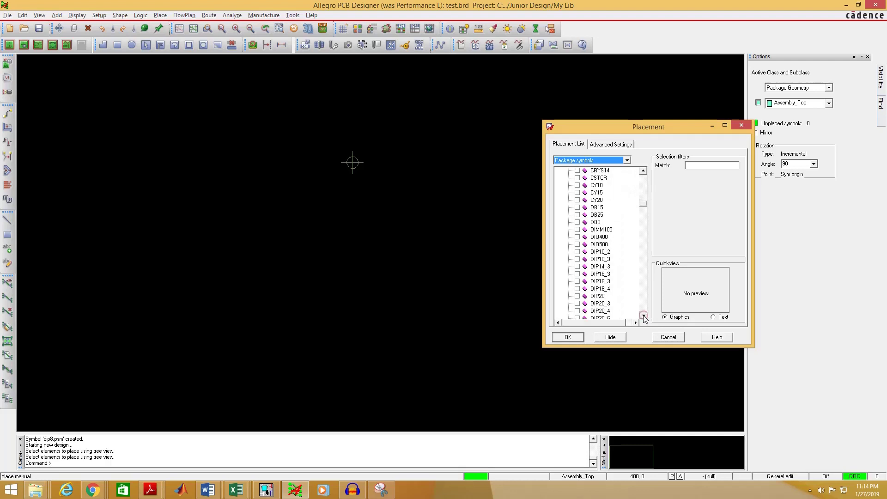
{"action": "scroll", "coordinate": [644, 318], "scroll_direction": "down", "scroll_amount": 4}
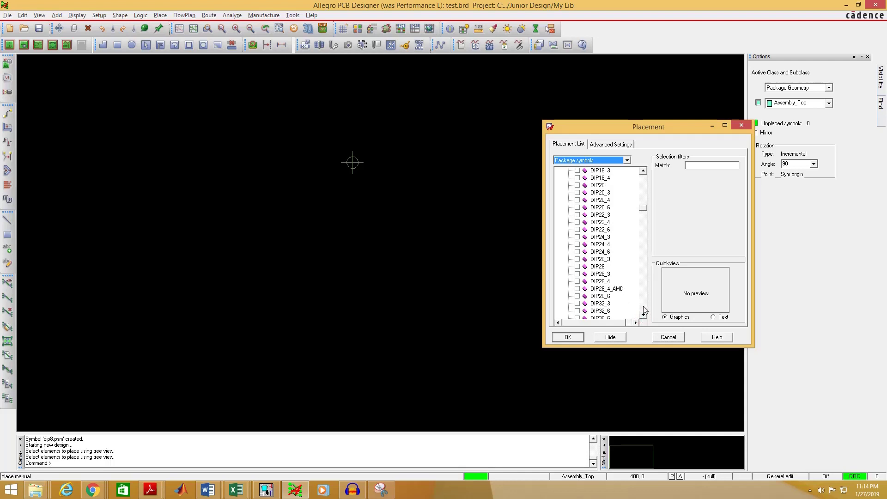
{"action": "scroll", "coordinate": [646, 318], "scroll_direction": "down", "scroll_amount": 7}
{"action": "left_click", "coordinate": [644, 316]}
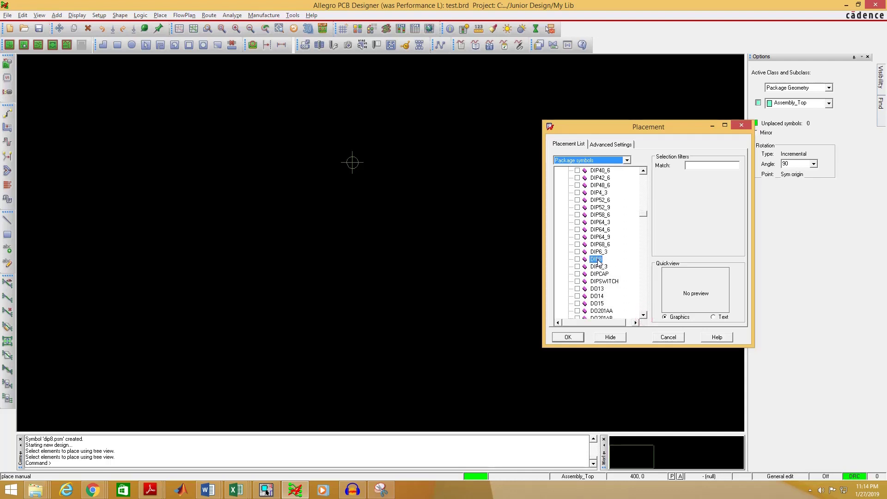
{"action": "left_click", "coordinate": [578, 259]}
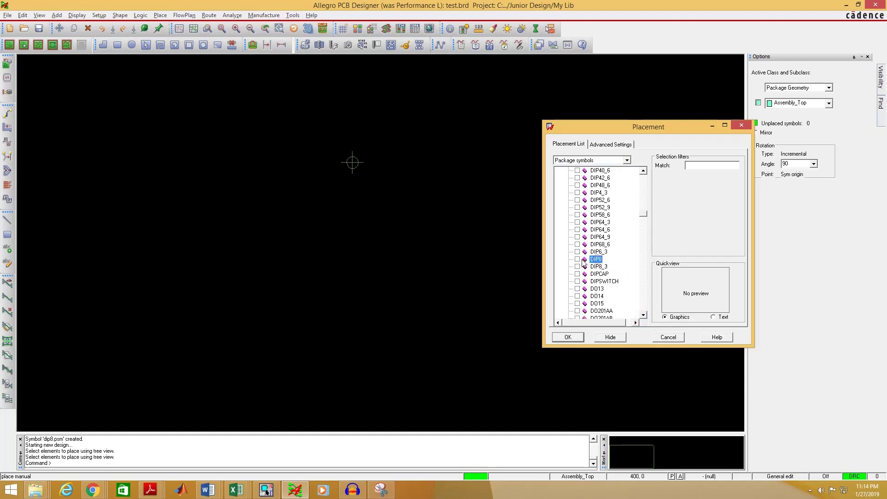
{"action": "left_click", "coordinate": [315, 220]}
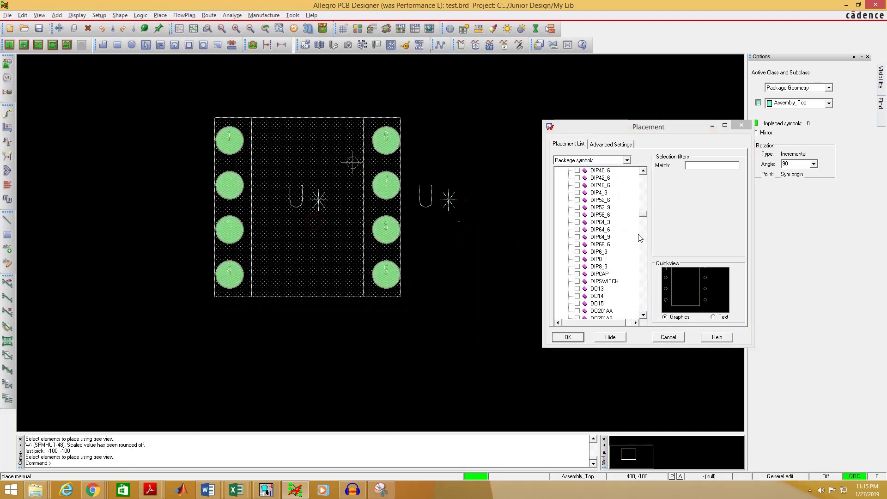
Step: Place the SOIC8 package symbol just below the DIP8 at about (-100, -400), and finish the manual placement
{"action": "left_click_drag", "start_coordinate": [644, 218], "coordinate": [650, 269]}
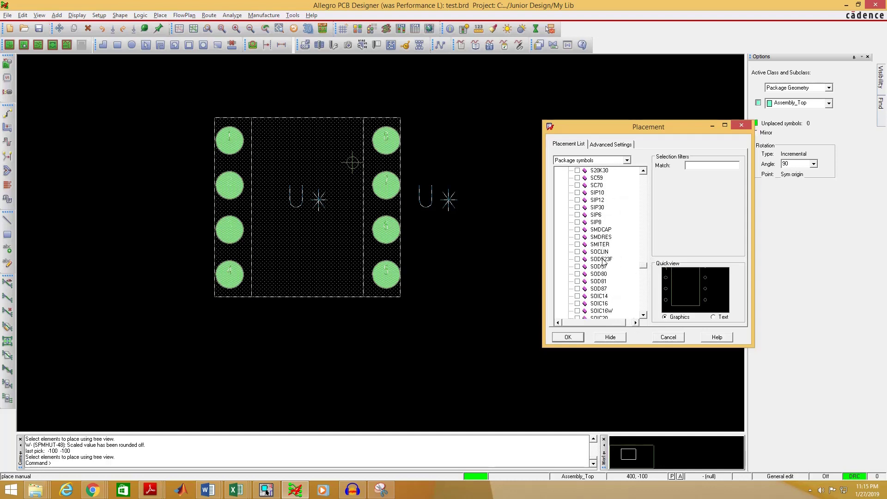
{"action": "left_click", "coordinate": [643, 315]}
{"action": "left_click", "coordinate": [643, 315]}
{"action": "left_click", "coordinate": [644, 315]}
{"action": "left_click", "coordinate": [644, 315]}
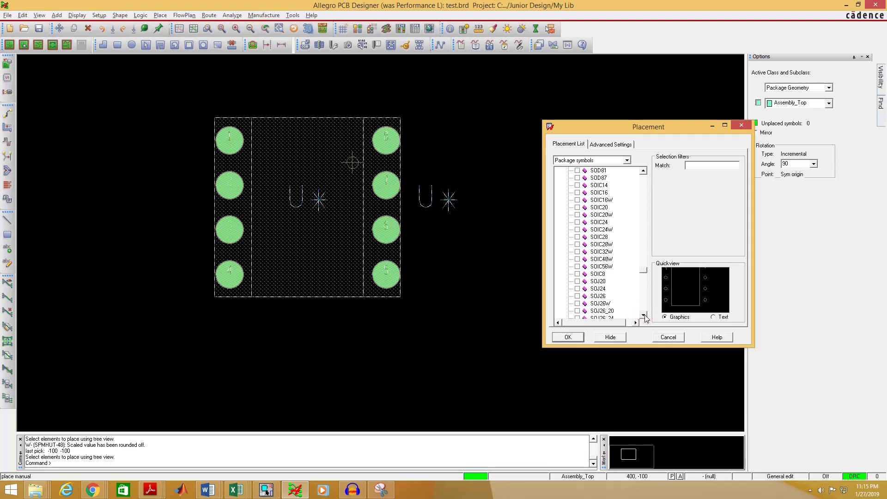
{"action": "left_click", "coordinate": [577, 274]}
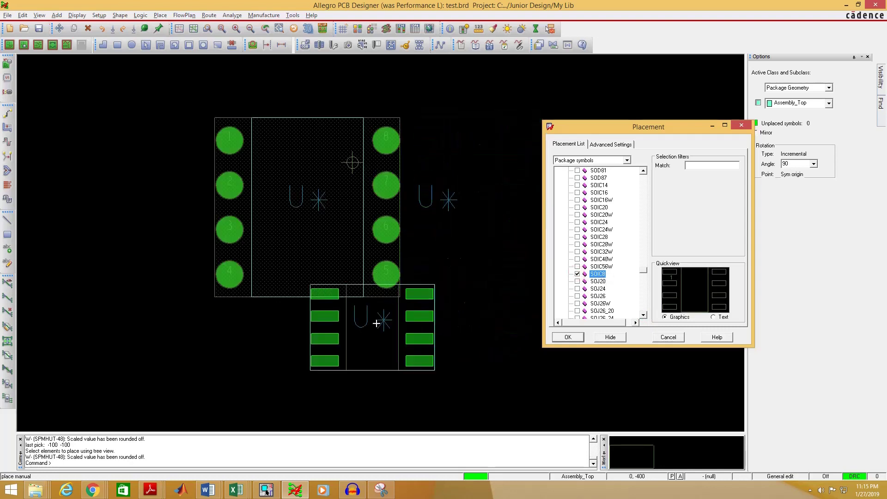
{"action": "left_click", "coordinate": [308, 340]}
{"action": "left_click", "coordinate": [577, 341]}
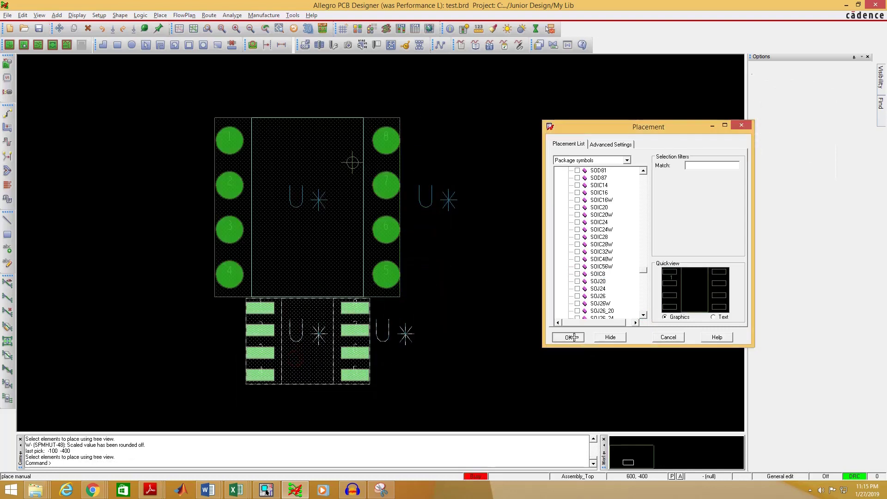